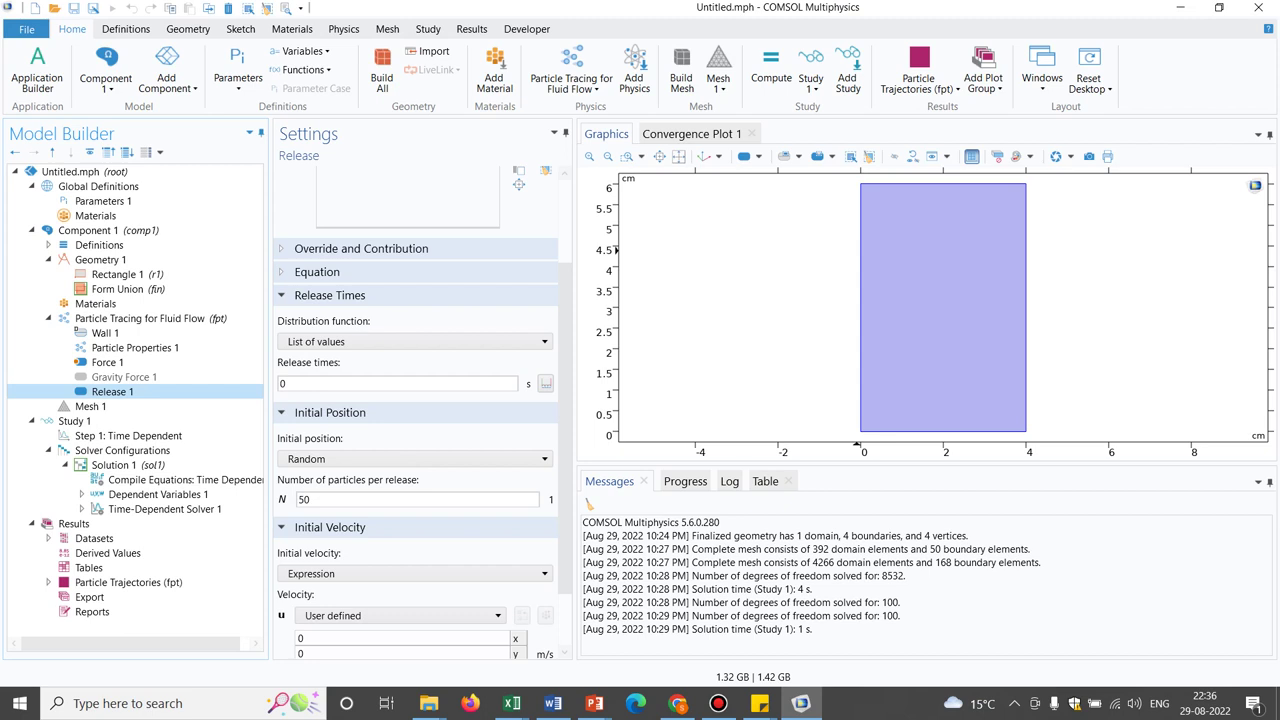
Step: Display the Particle Tracing for Fluid Flow node settings, showing Newtonian formulation and release times
key("Up")
key("Up")
key("Up")
key("Up")
key("Up")
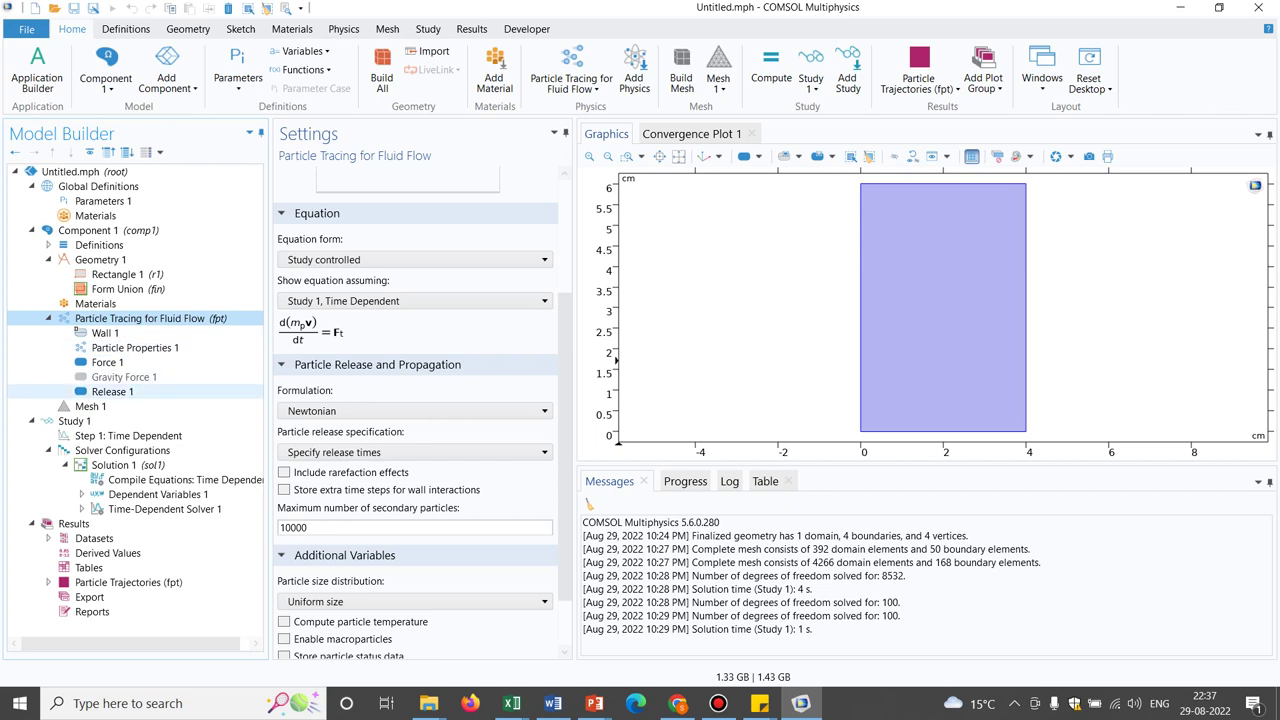
Step: Inspect Release 1: 50 randomly positioned particles per release, released at 0 s
left_click(112, 391)
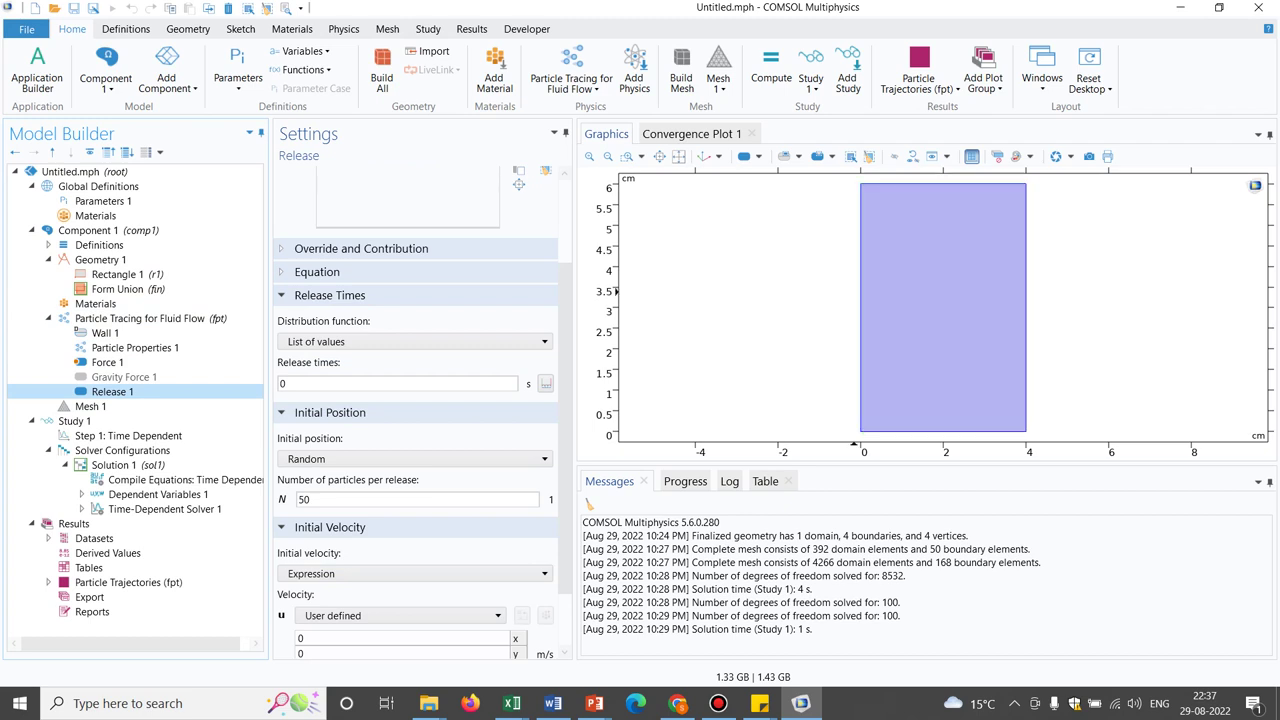
left_click(350, 383)
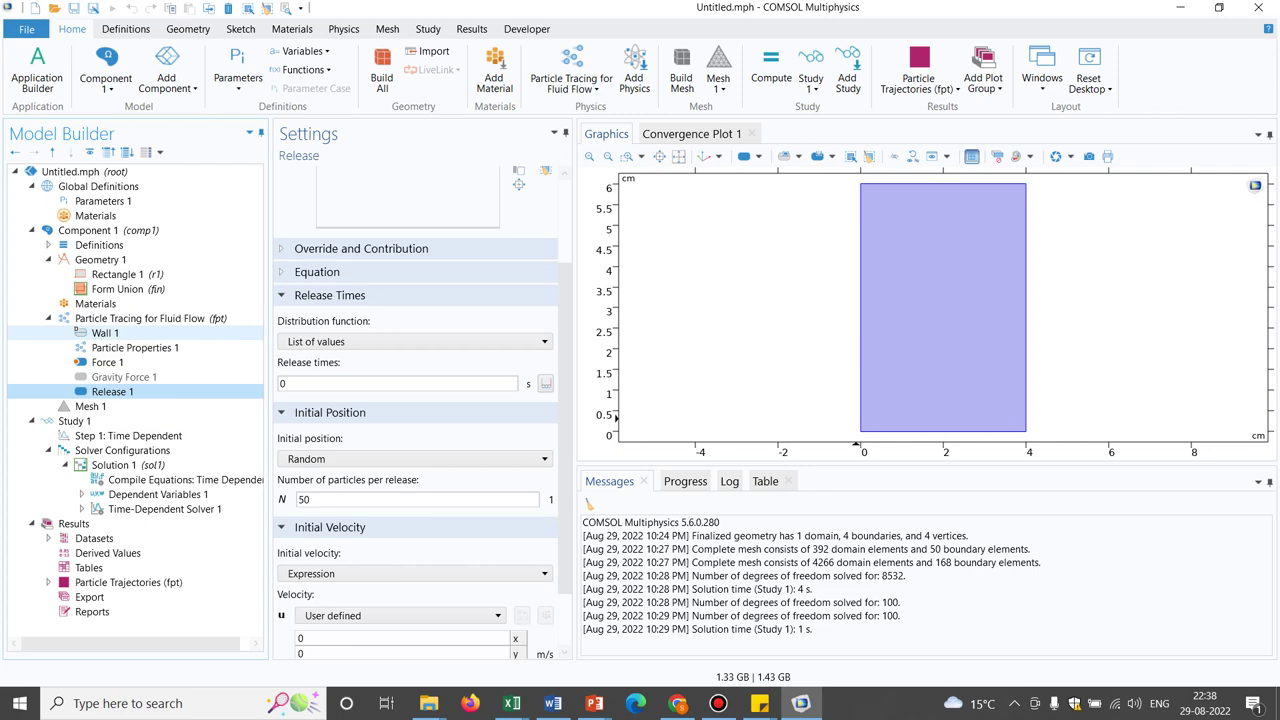
Step: Review Force 1, which applies 0 in x and g_const*rho_p*Vp*0.01 in y
left_click(150, 318)
right_click(150, 318)
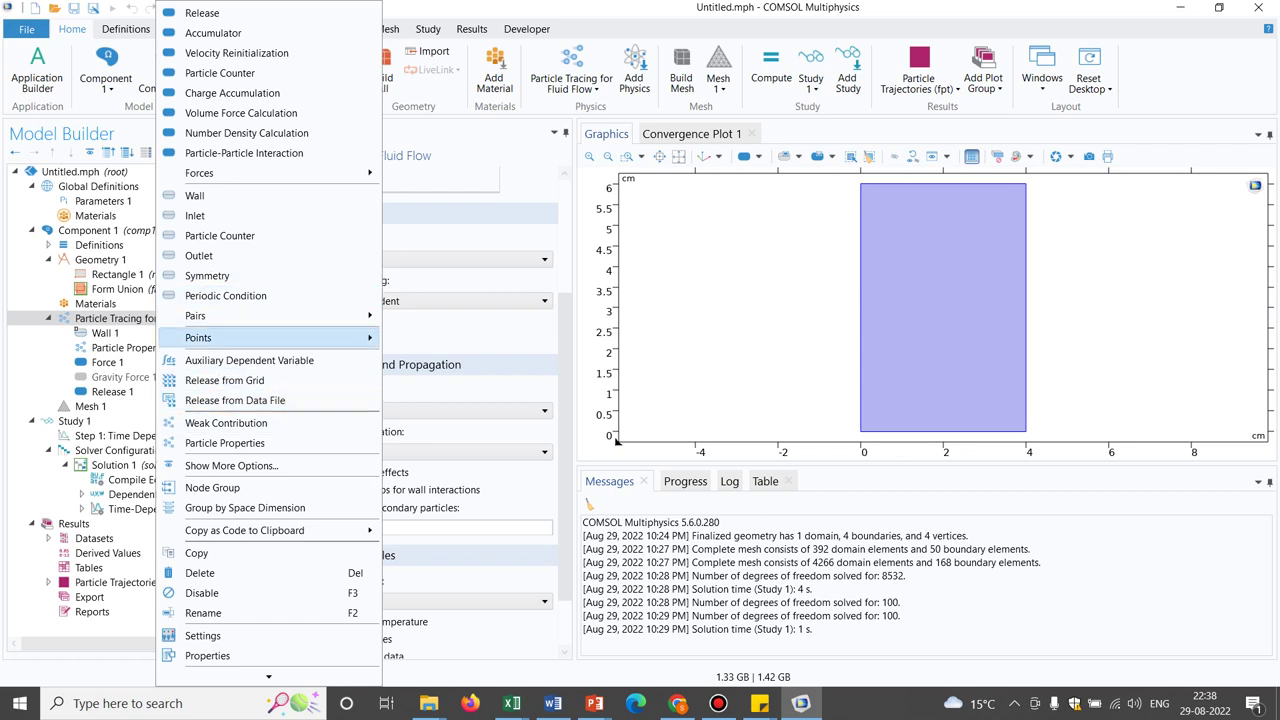
left_click(107, 362)
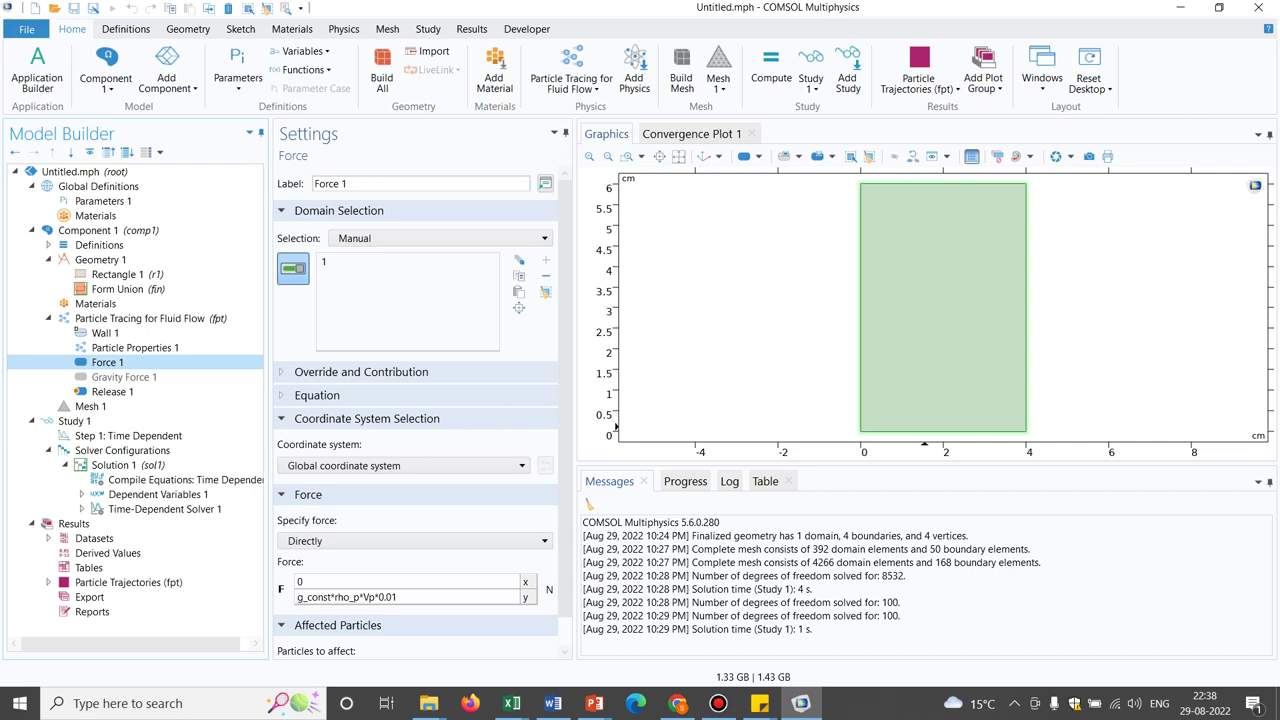
Step: Compute the time-dependent study and zoom the plot to fit the whole domain
left_click(128, 435)
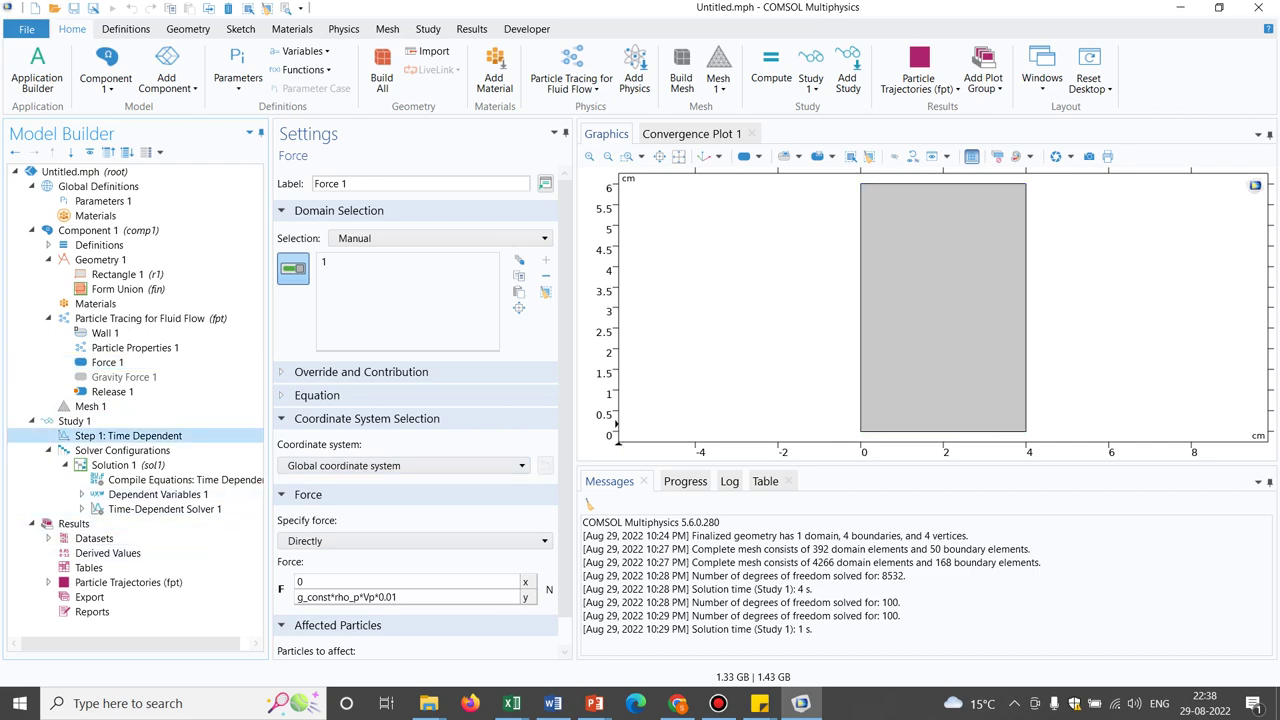
left_click(315, 171)
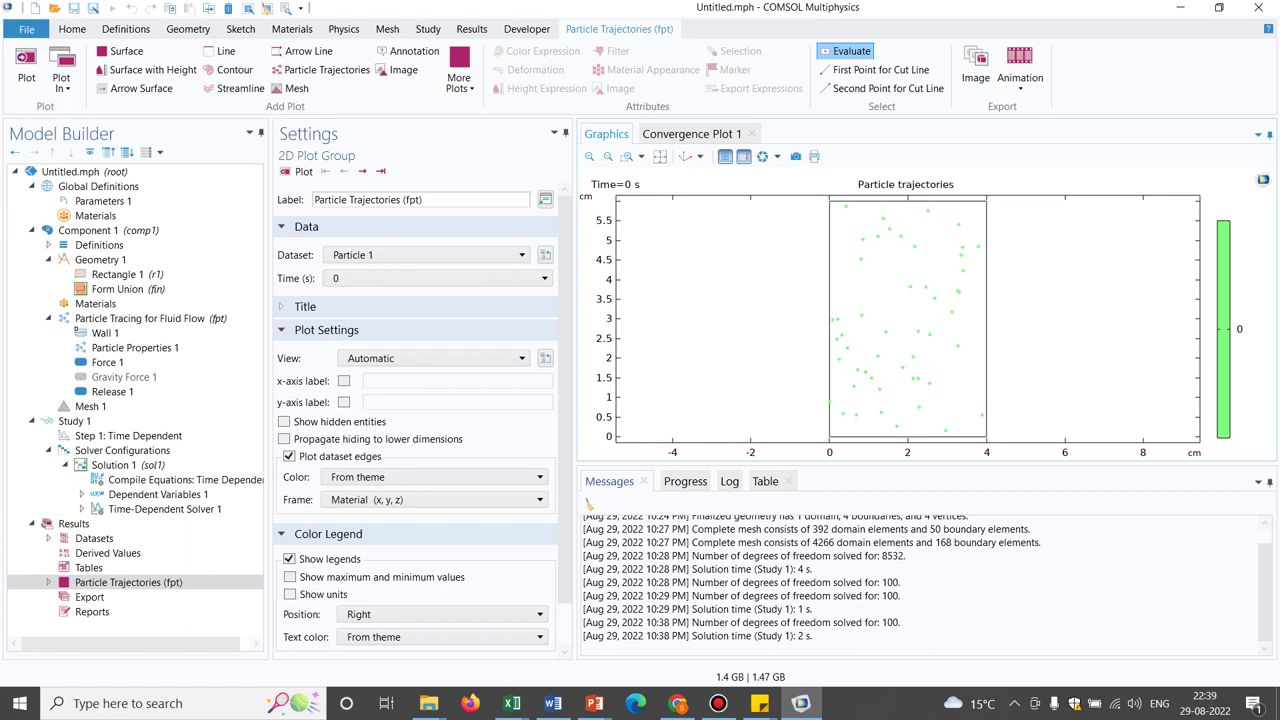
left_click_drag(900, 466, 900, 552)
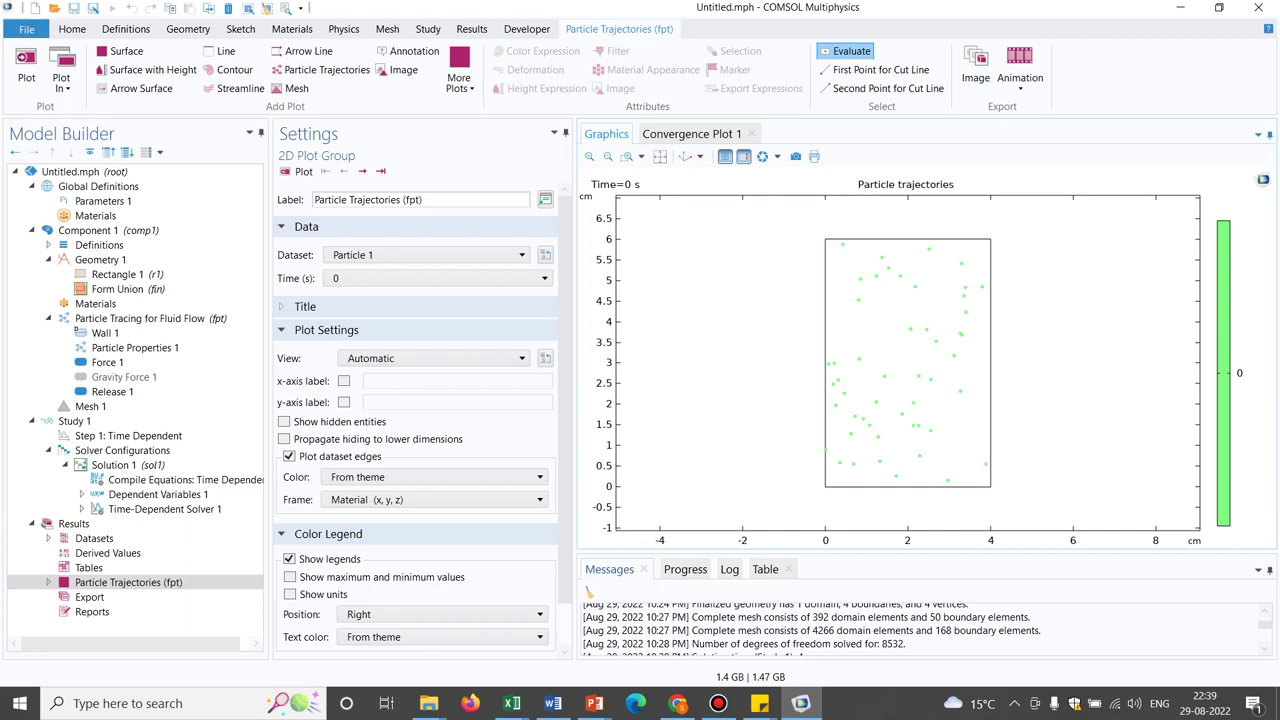
left_click(659, 156)
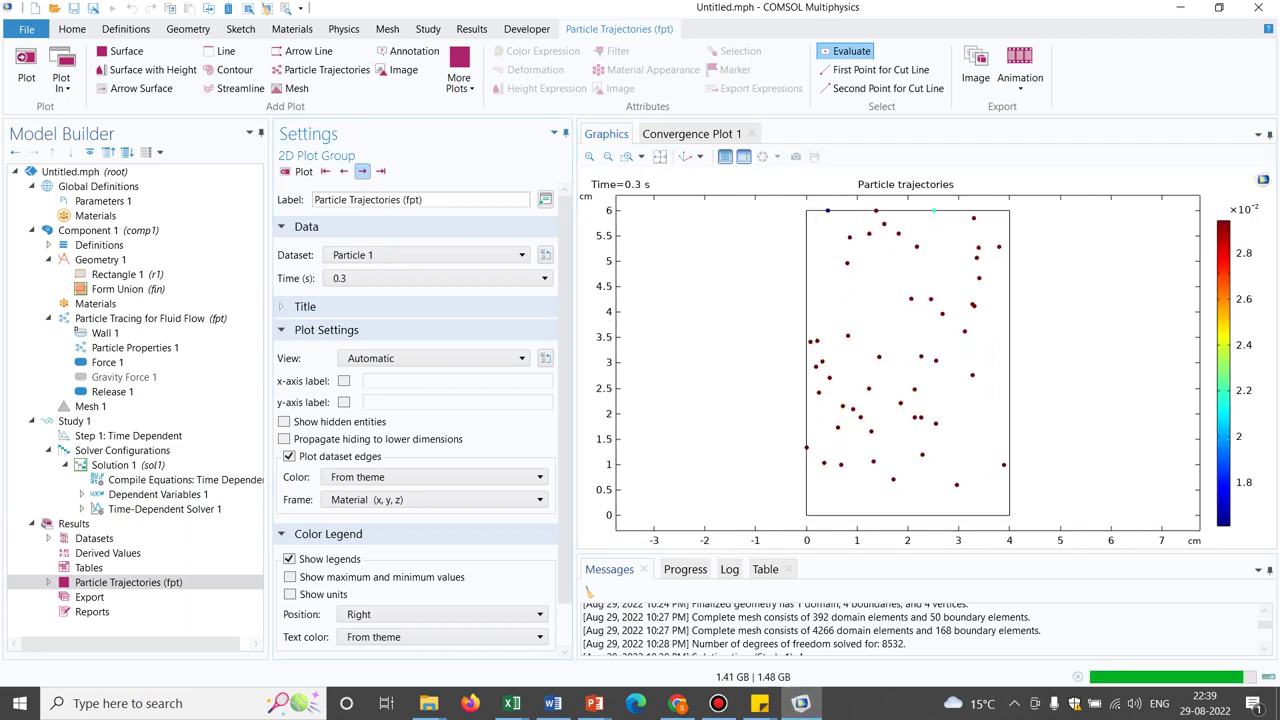
Step: Step through plot times and settle the particle trajectories plot at 0.4 s
left_click(362, 171)
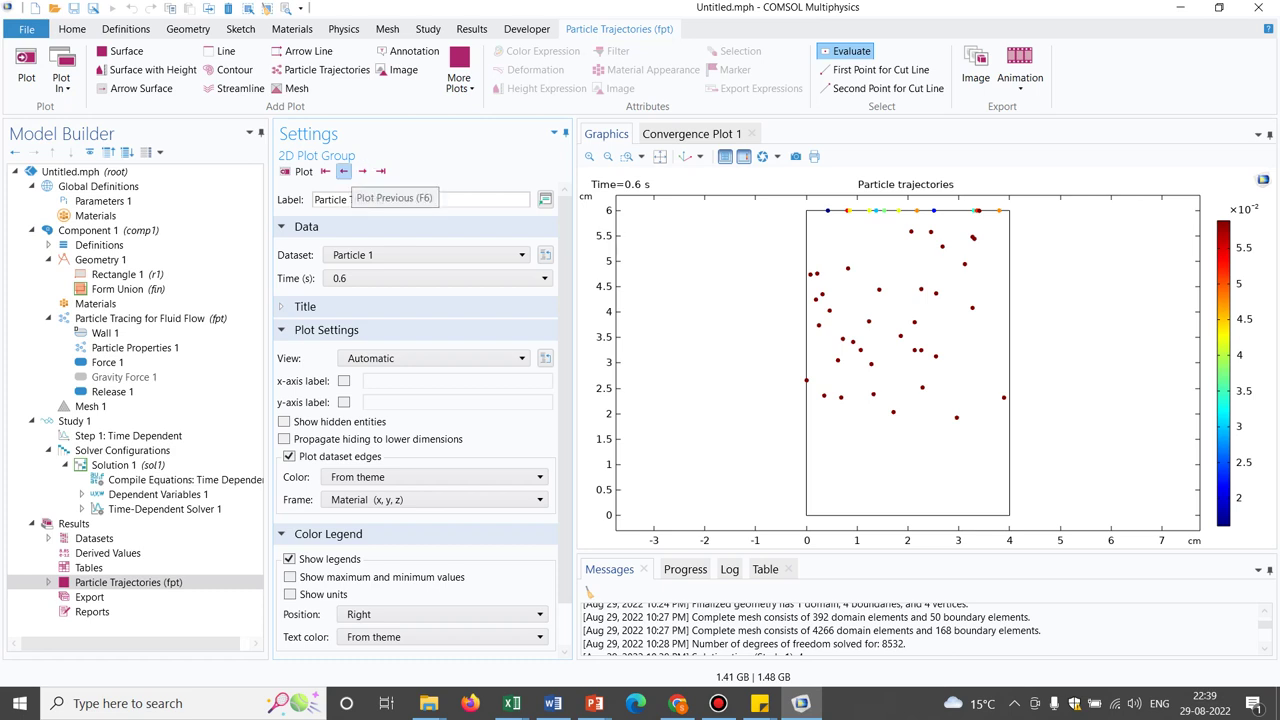
left_click(344, 172)
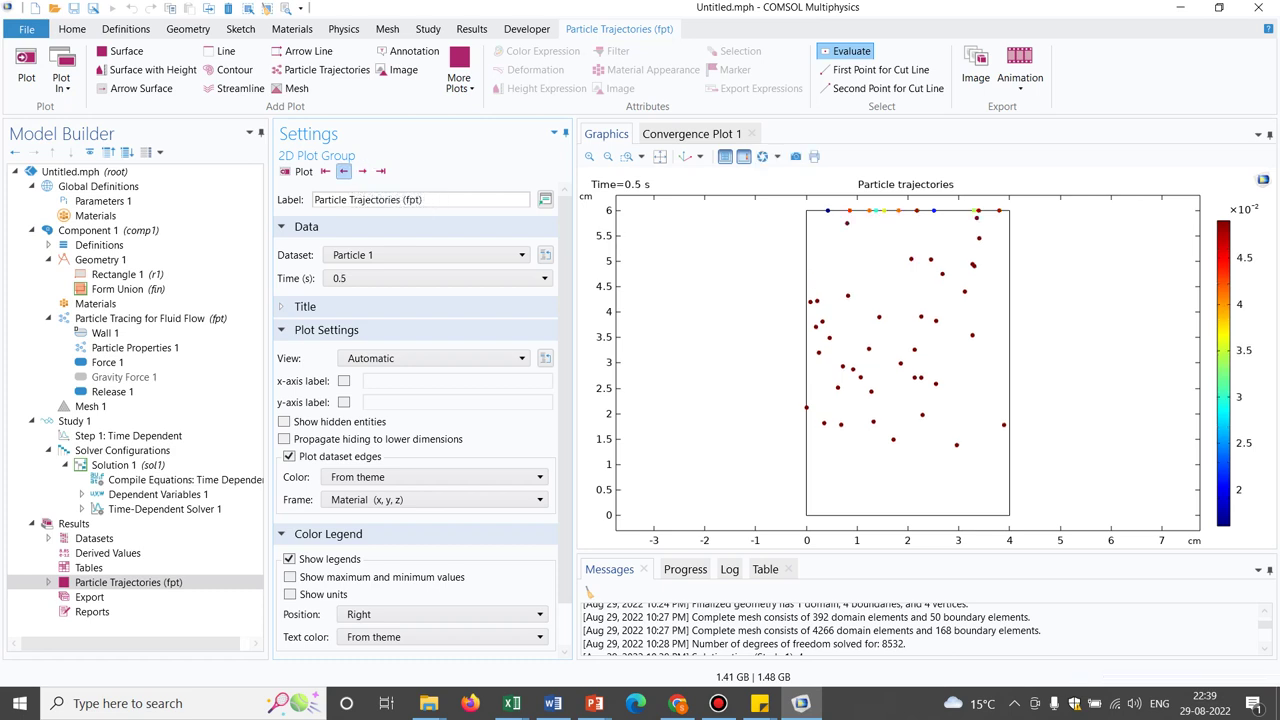
left_click(344, 172)
left_click(344, 171)
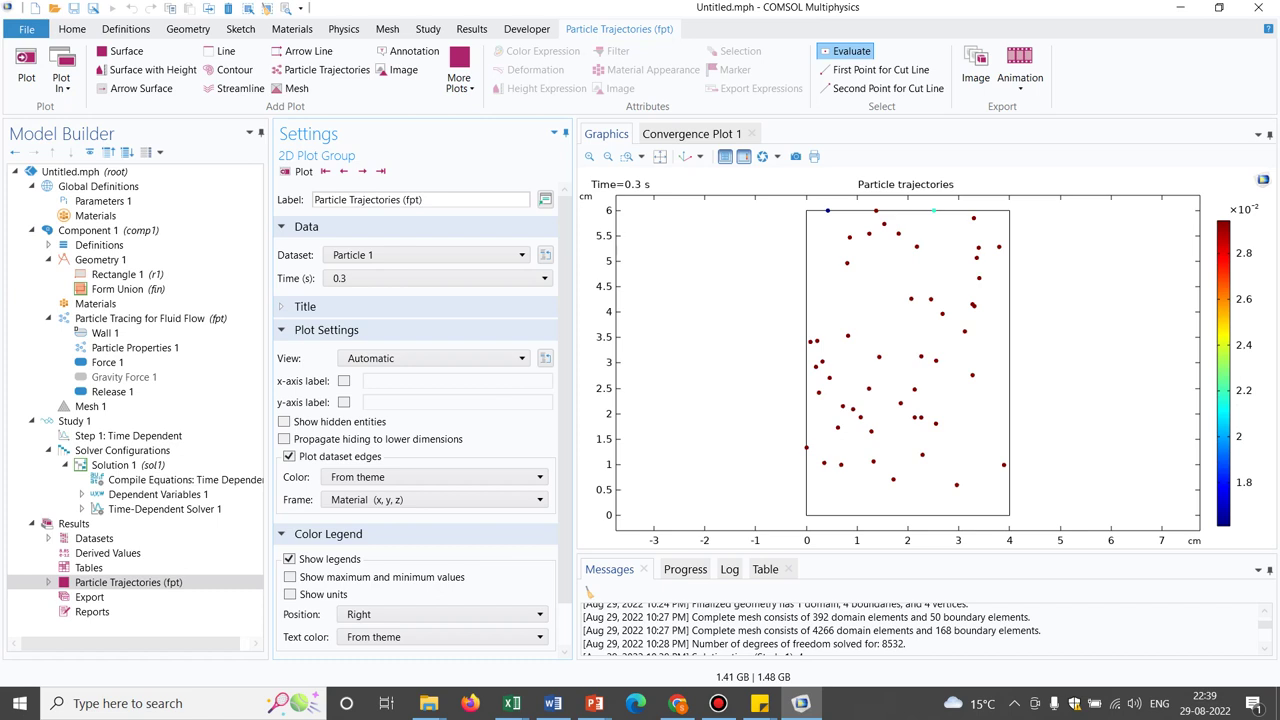
left_click(362, 171)
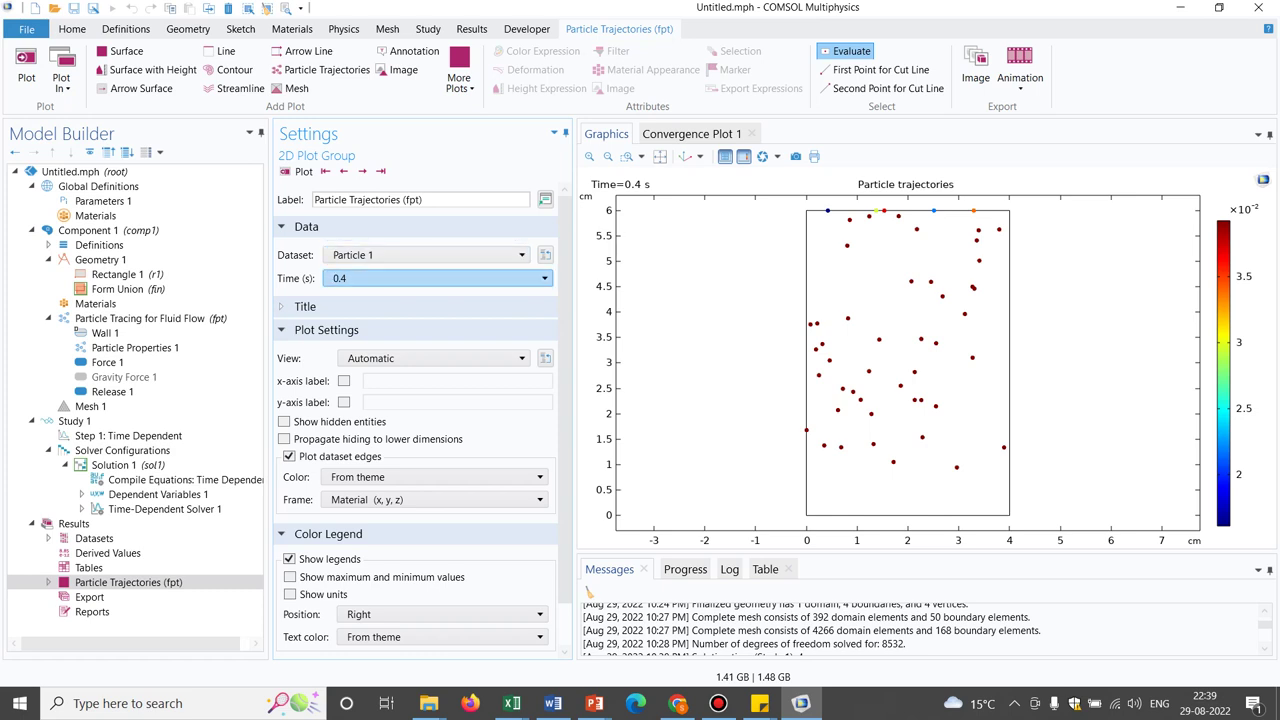
left_click(437, 278)
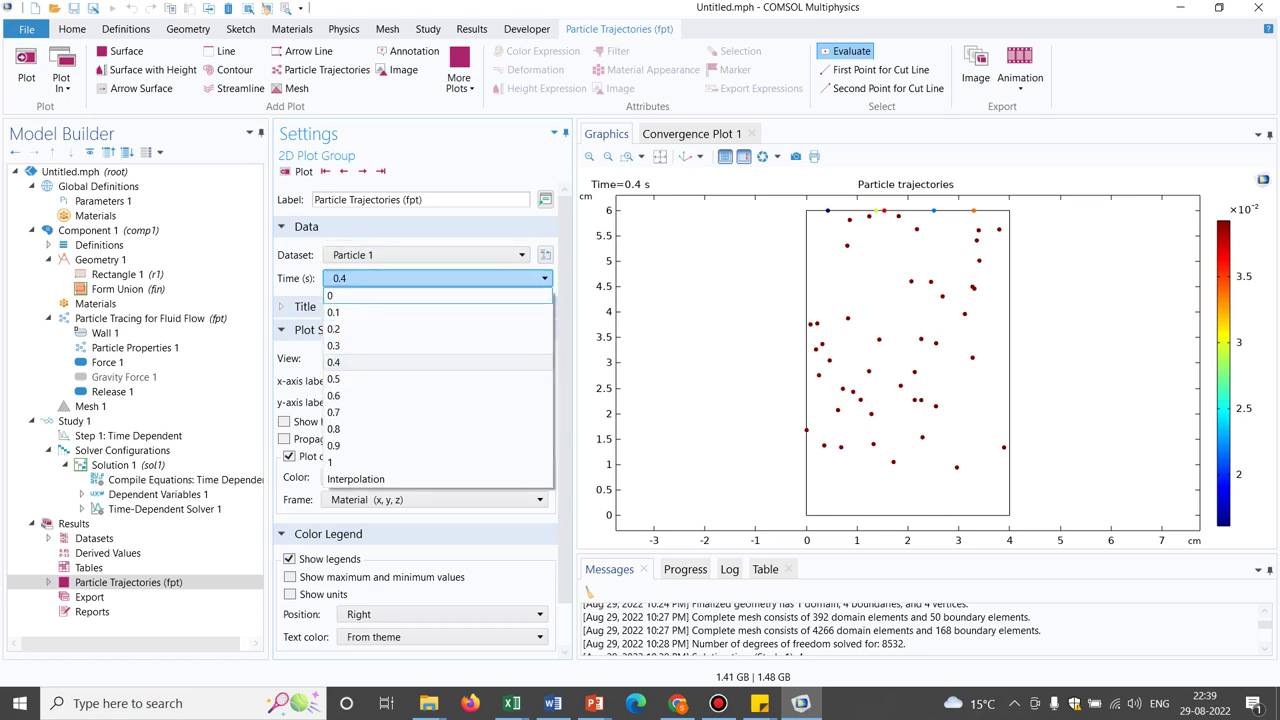
left_click(128, 582)
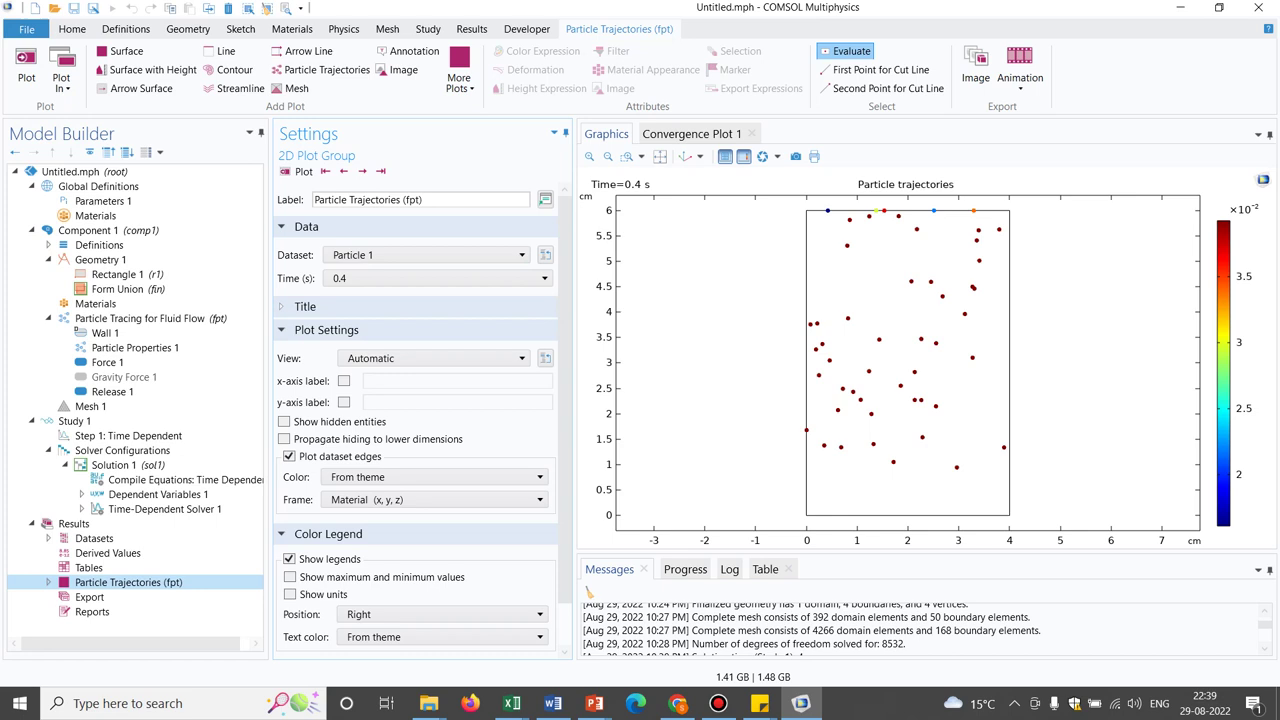
key("Right")
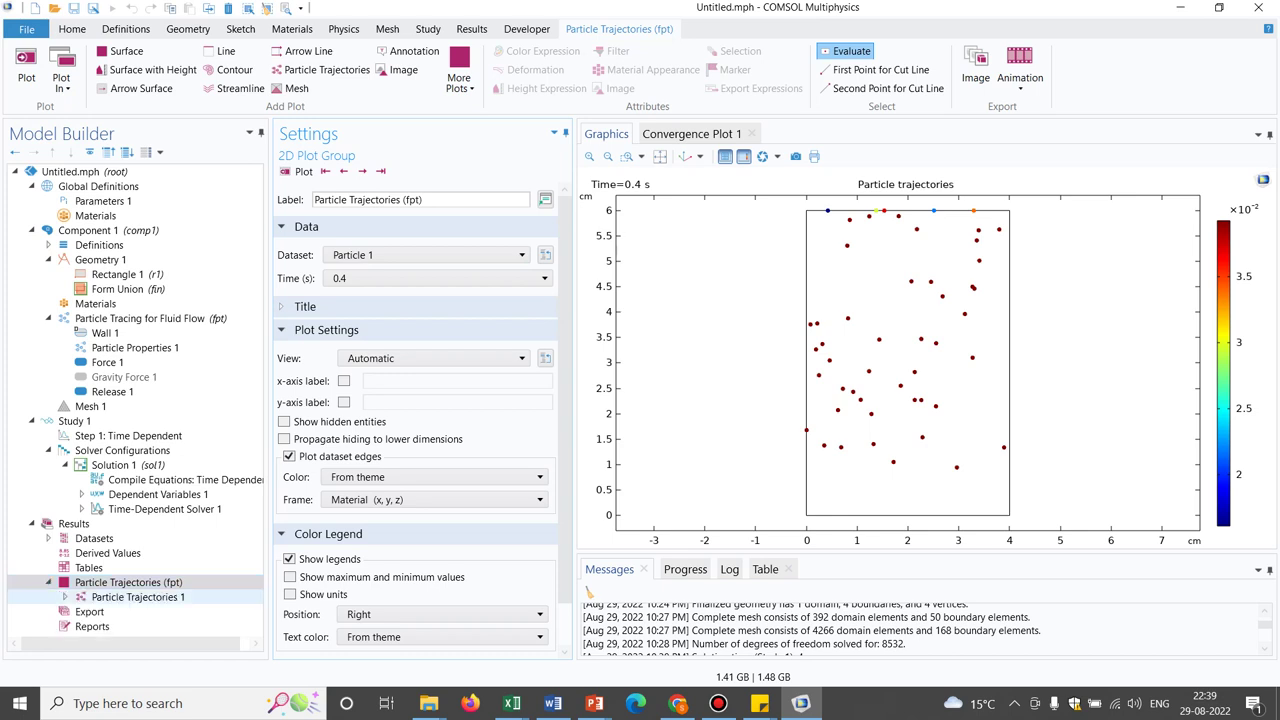
Step: Add a data export for Particle Trajectories 1 with Text as the file type
left_click(138, 597)
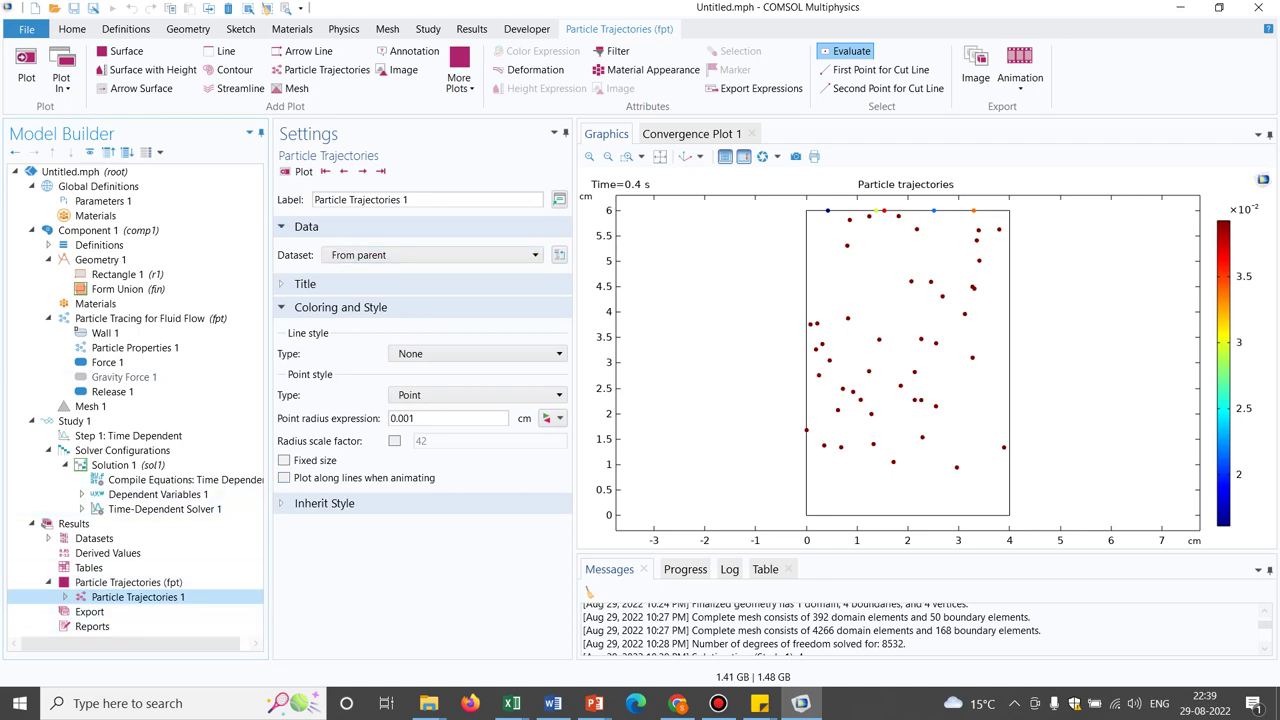
right_click(184, 596)
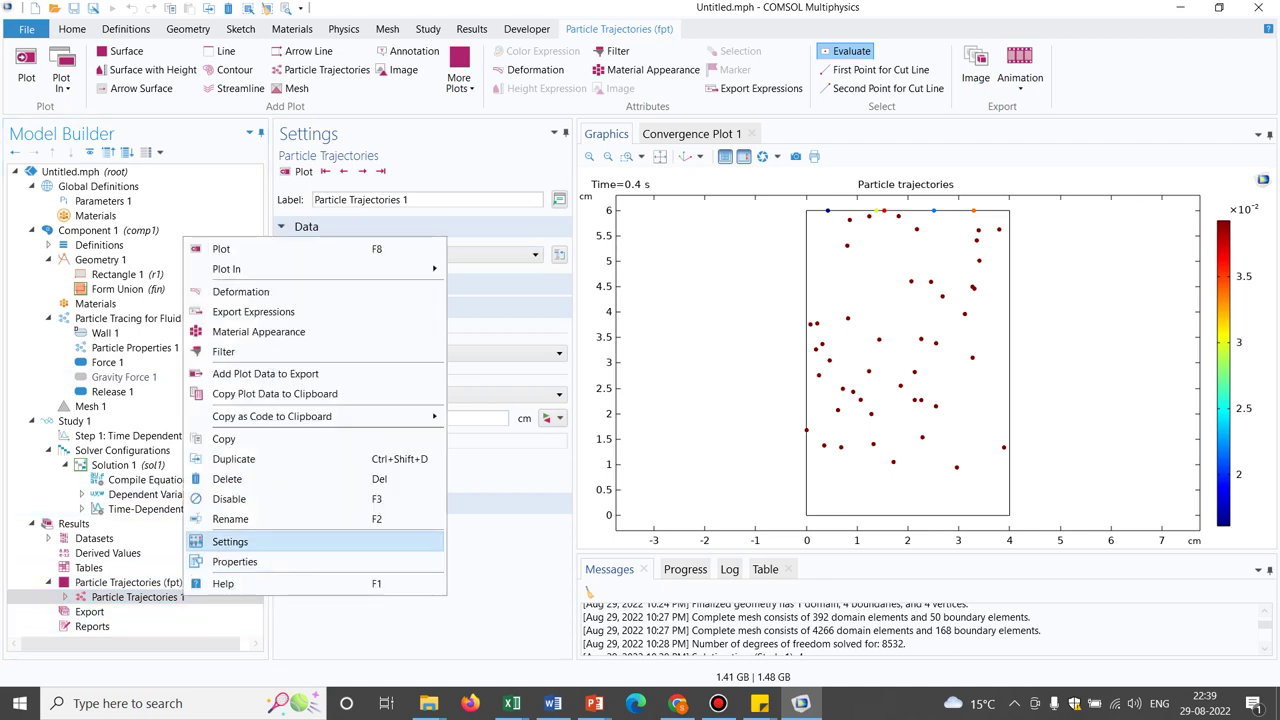
left_click(265, 373)
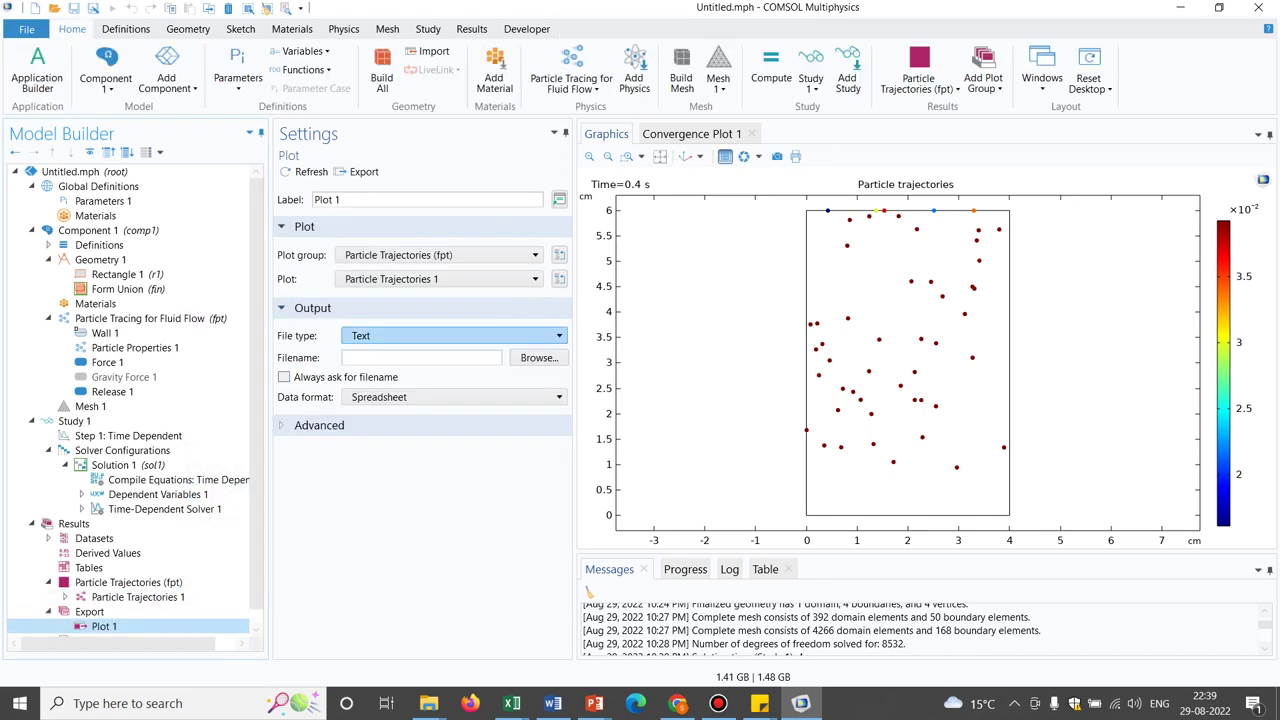
left_click(450, 336)
left_click(400, 353)
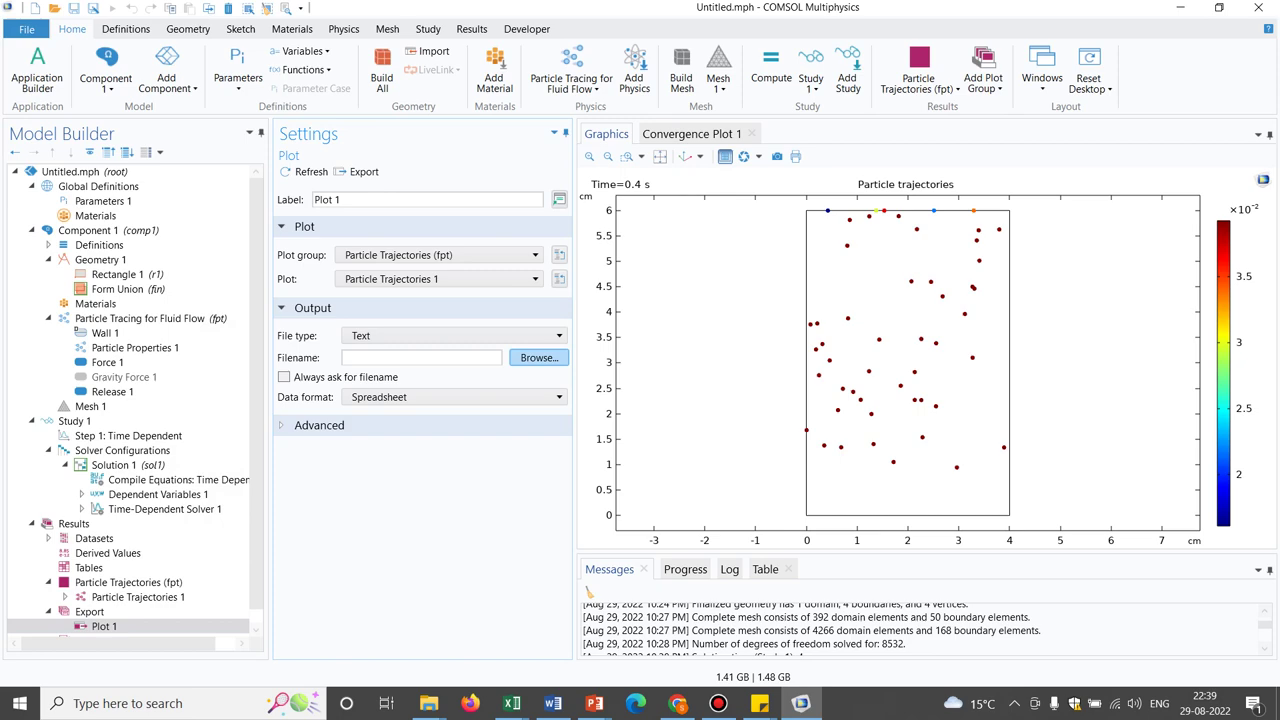
Step: Export the plot data as CSV to Downloads named 'Particle Info.csv'
left_click(538, 357)
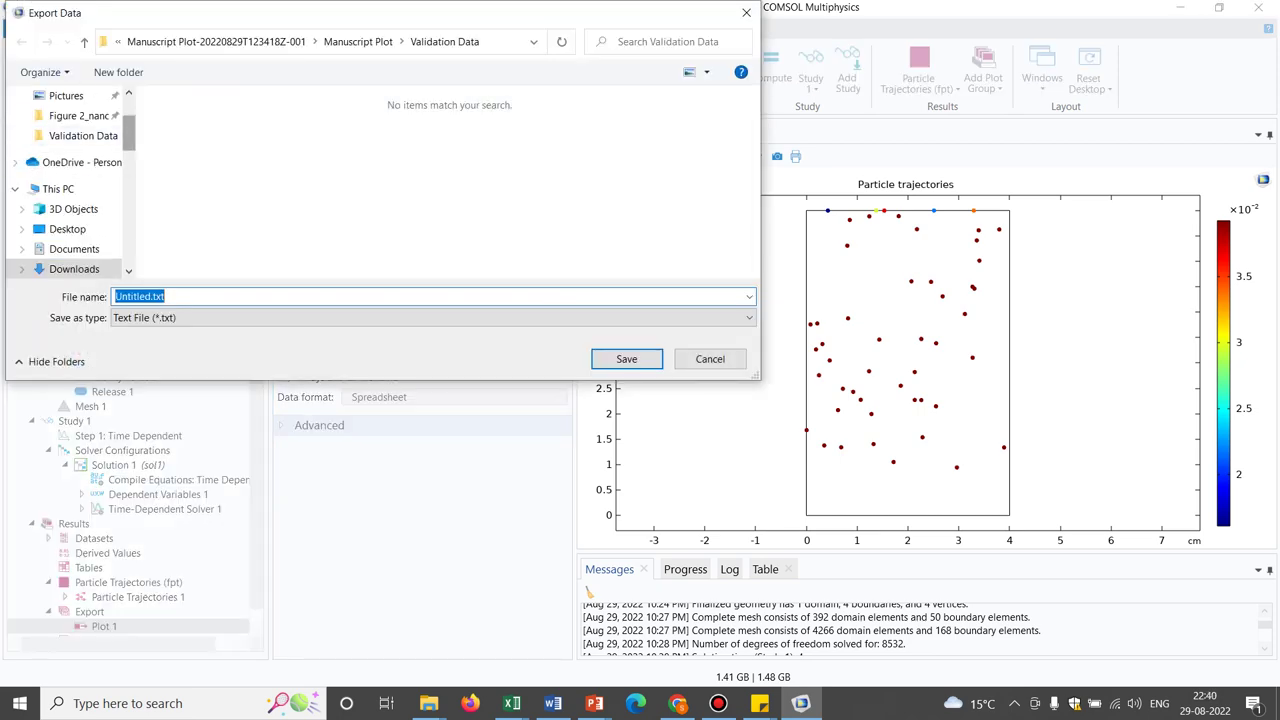
left_click(74, 148)
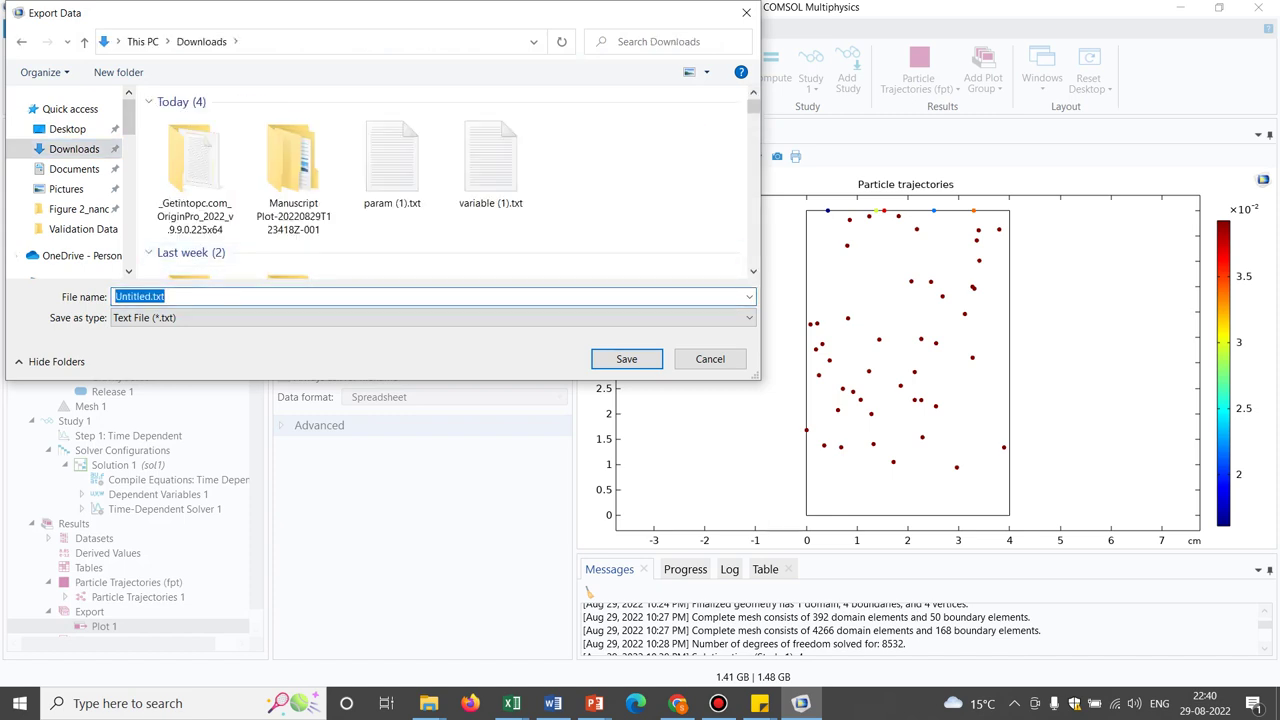
type("Pa")
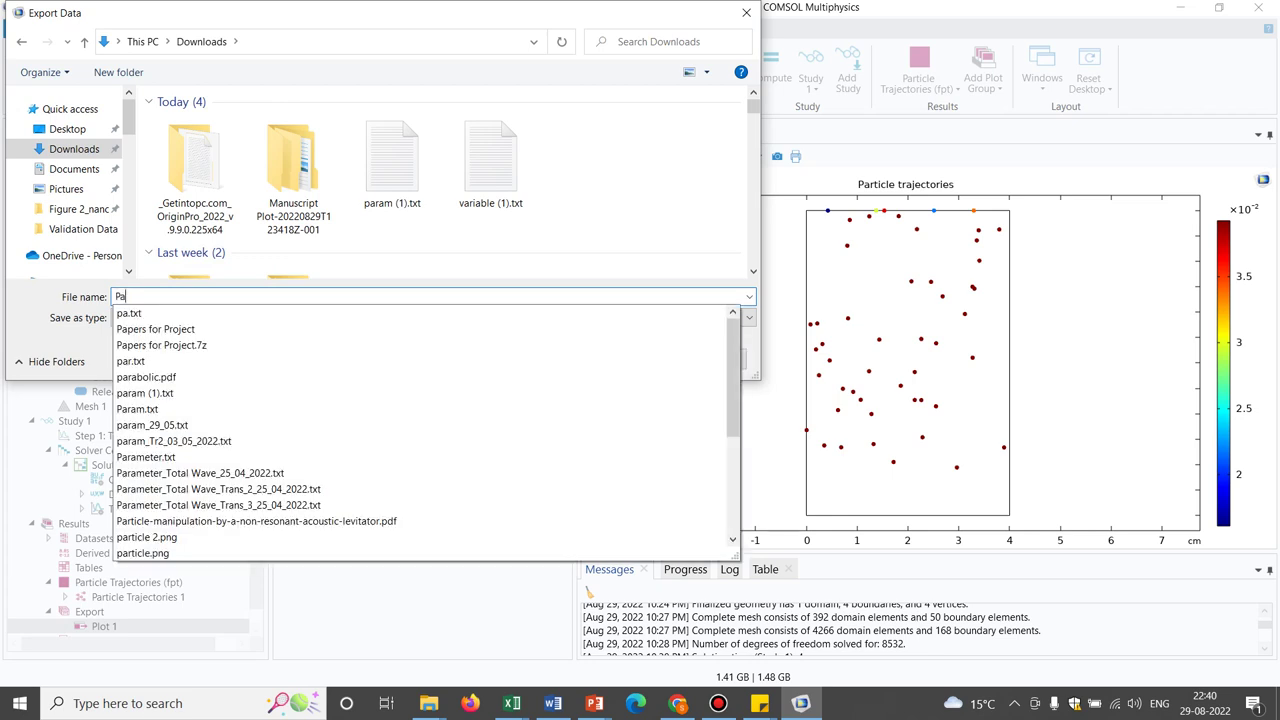
type("rticle Info")
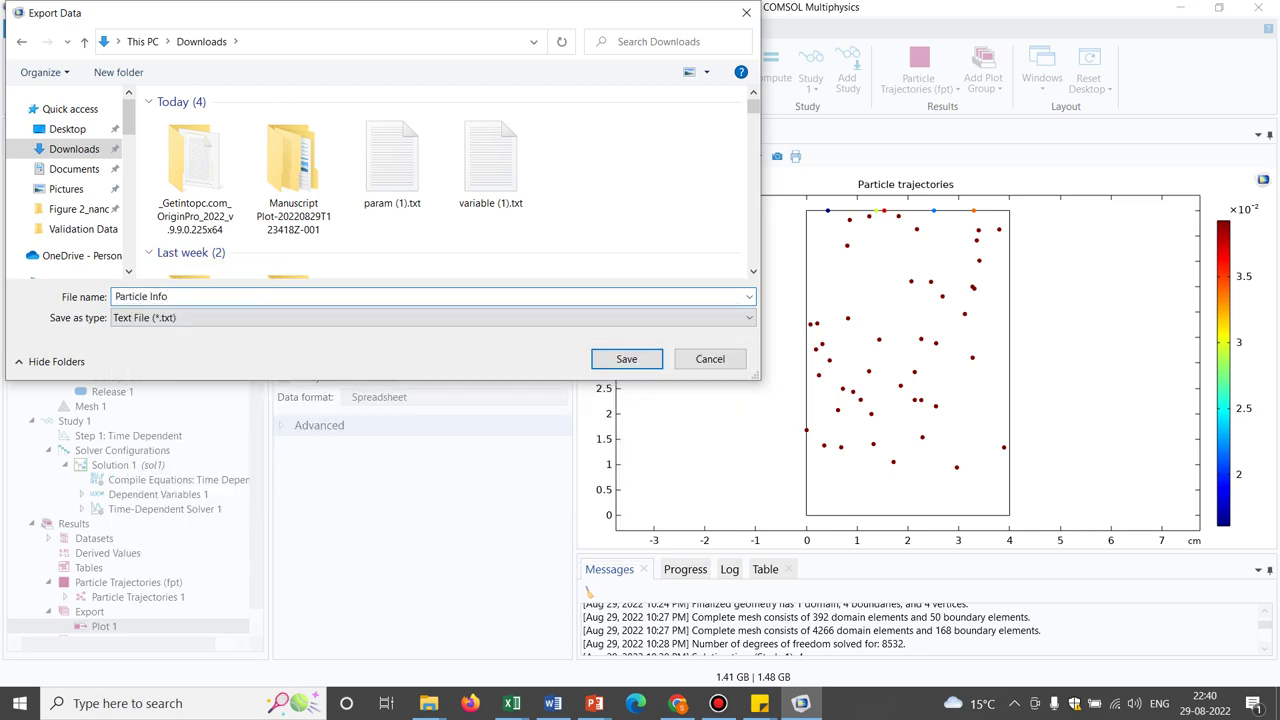
key("Tab")
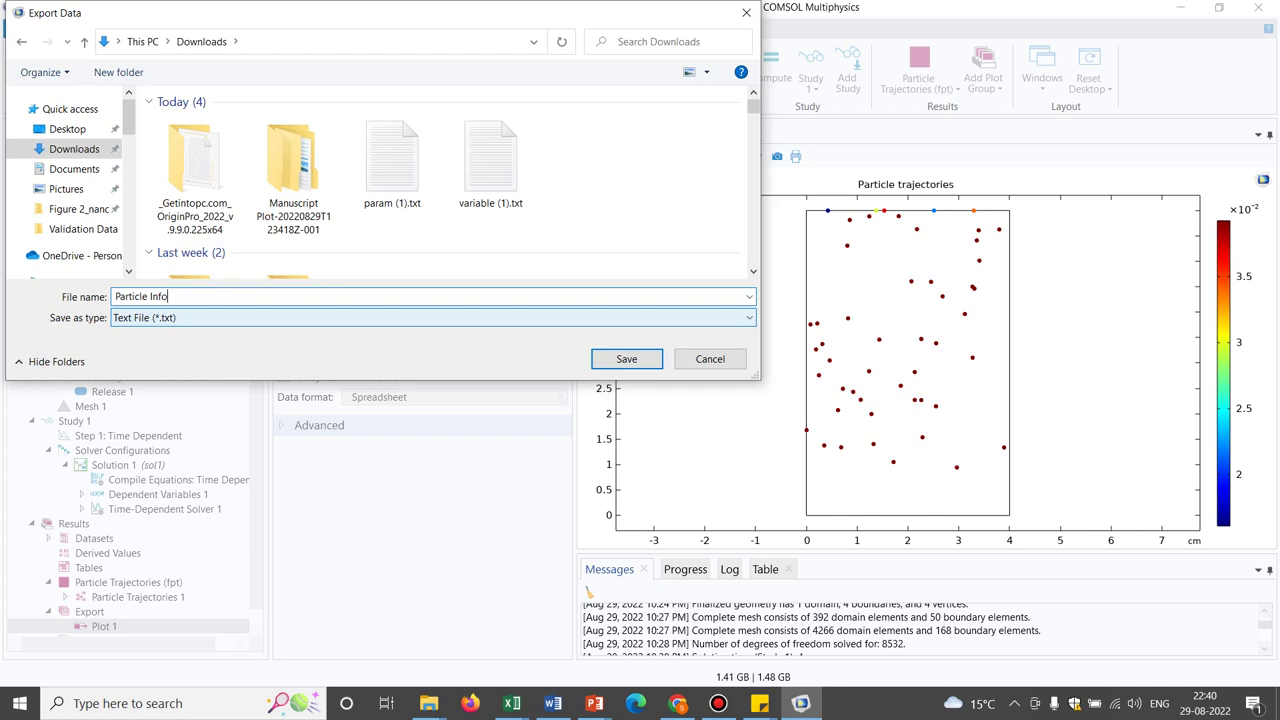
key("alt+Down")
key("Down")
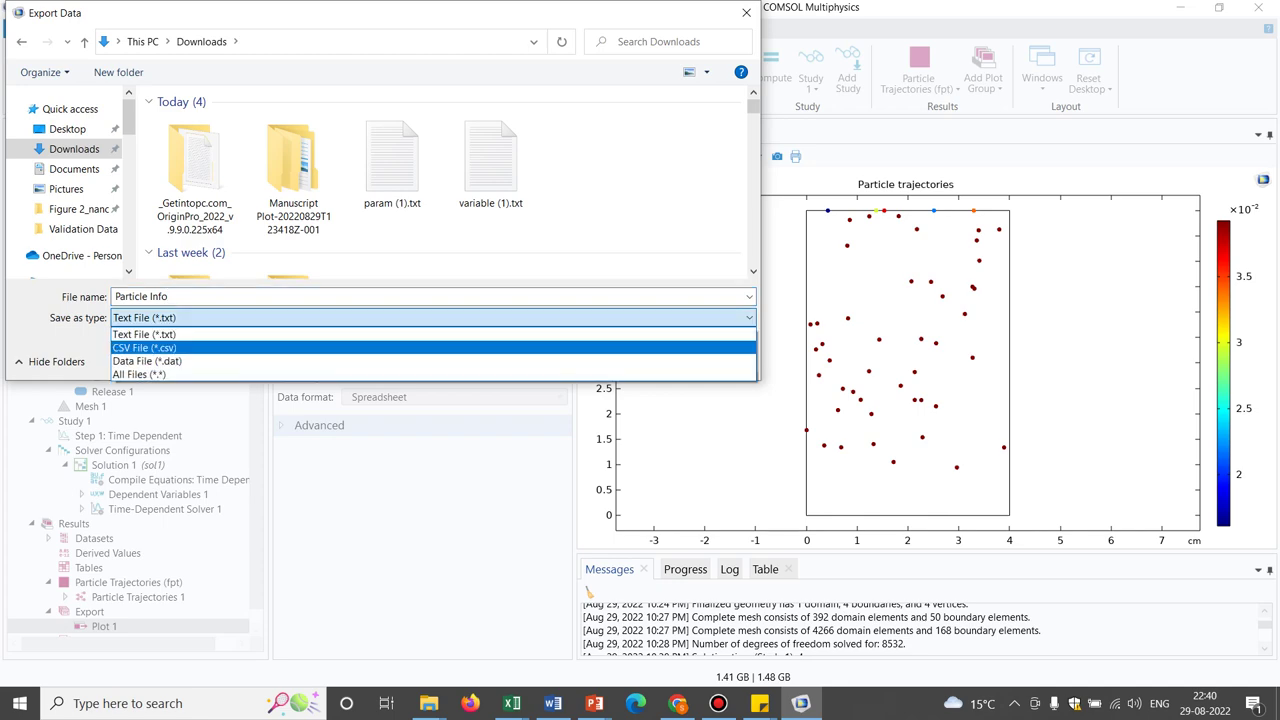
key("Return")
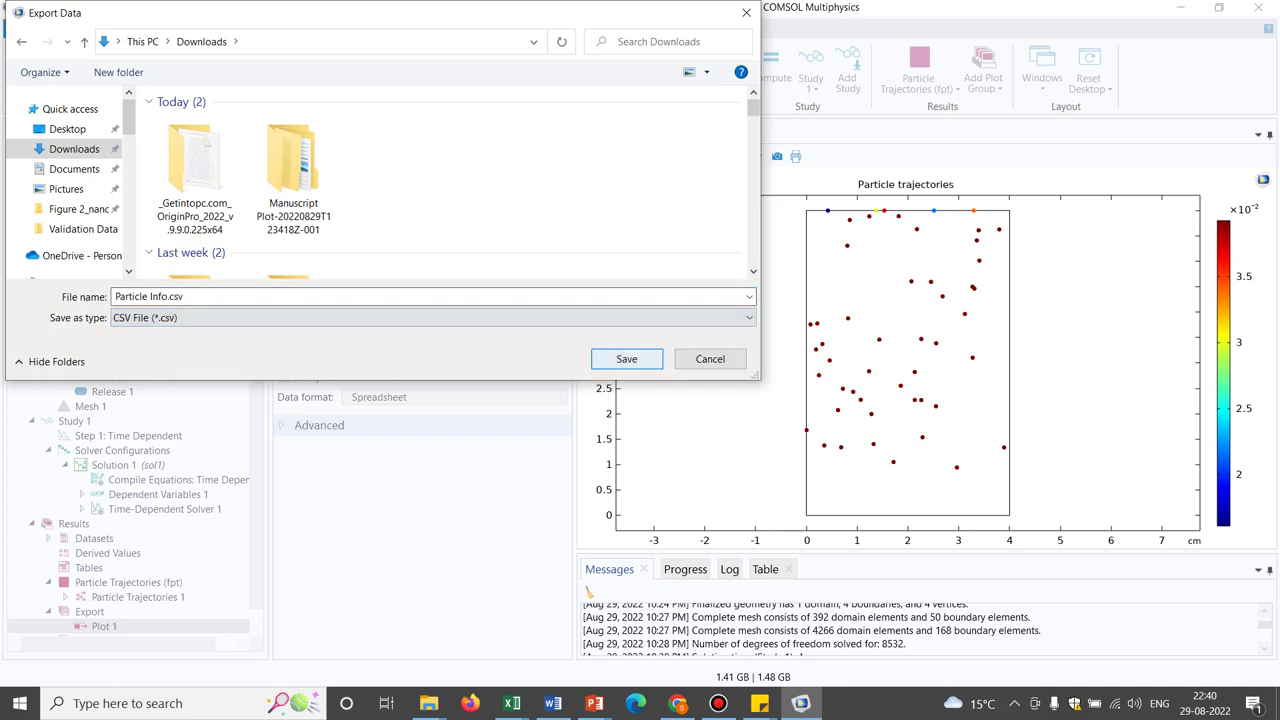
key("shift+Tab")
key("Return")
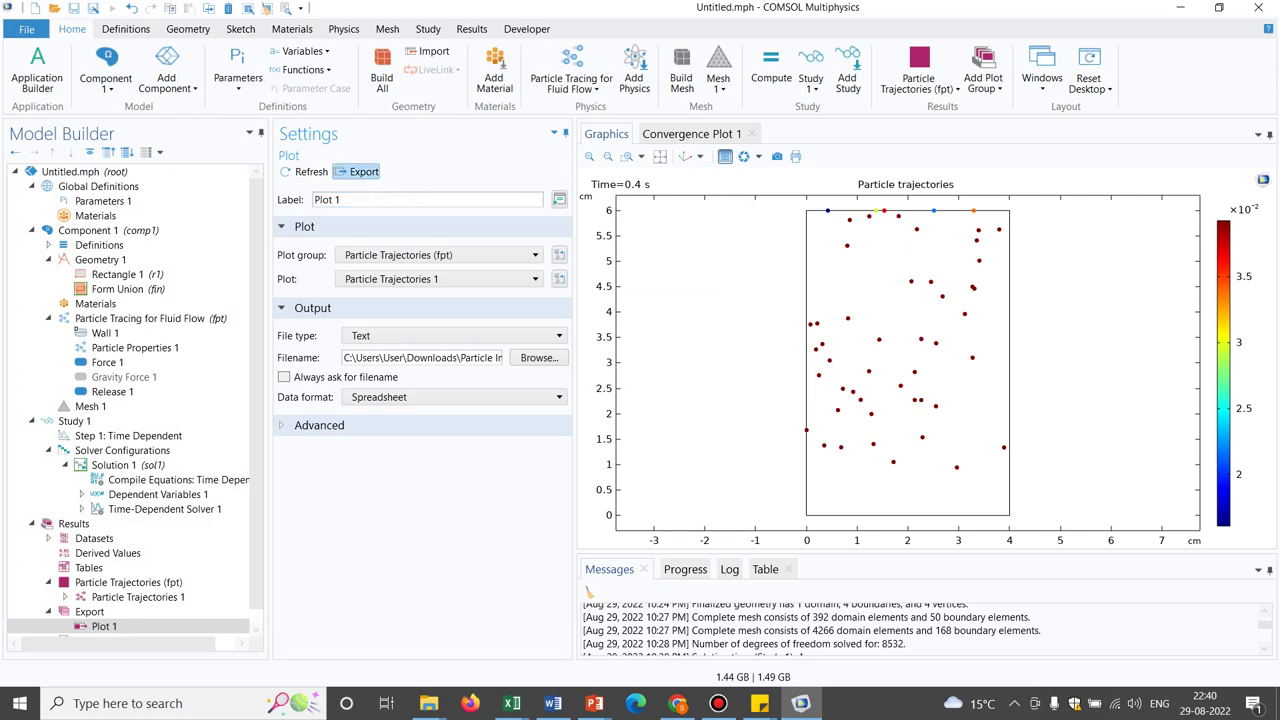
left_click(363, 172)
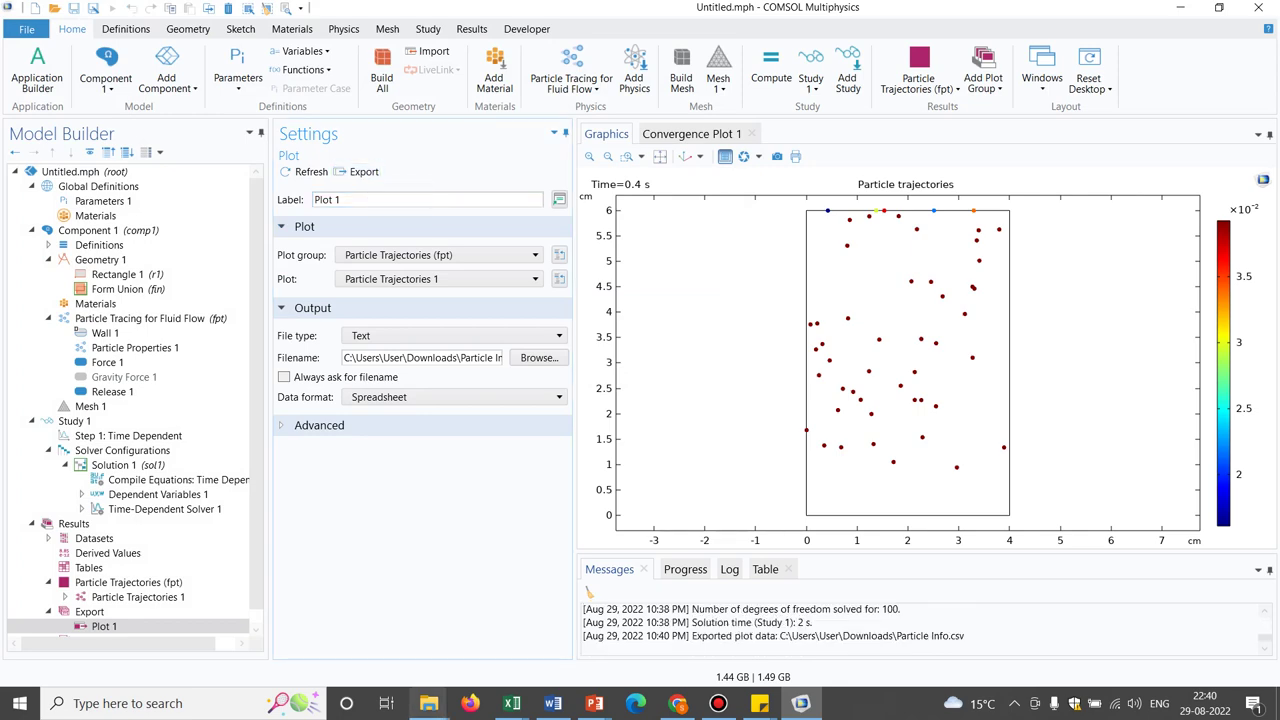
Step: Open Particle Info.csv from the Downloads folder in Excel
mouse_move(428, 703)
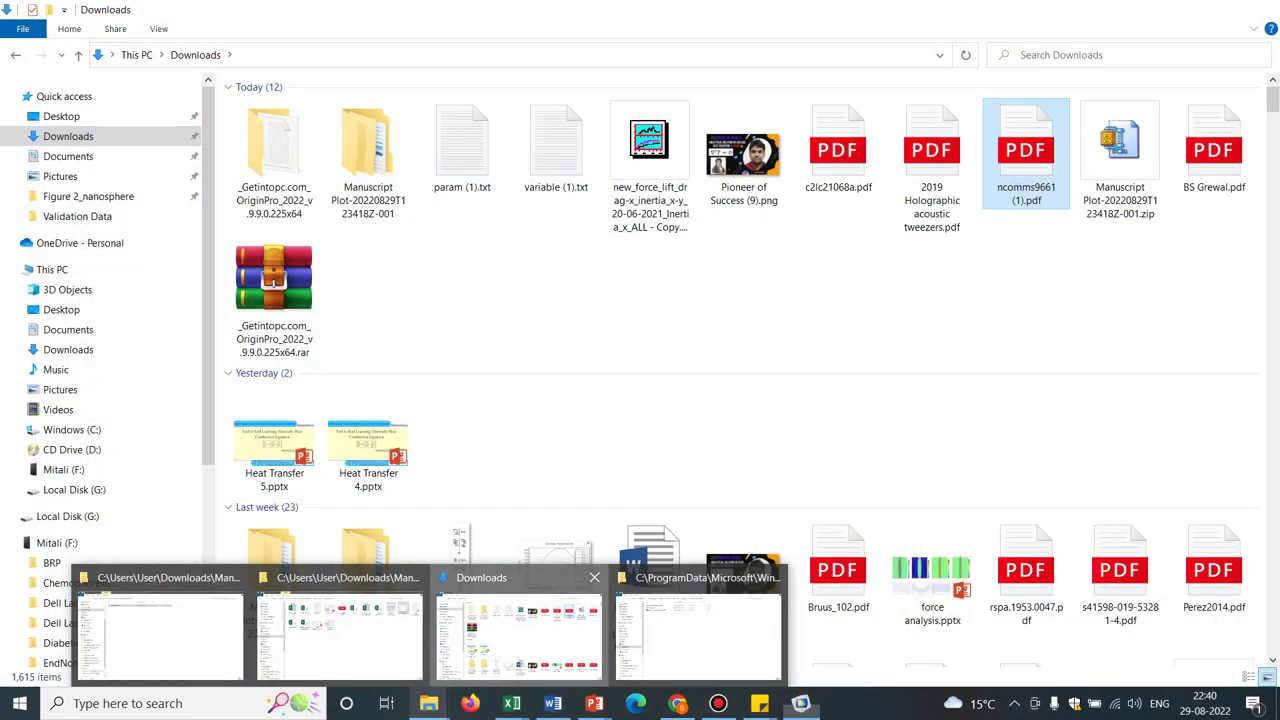
left_click(519, 632)
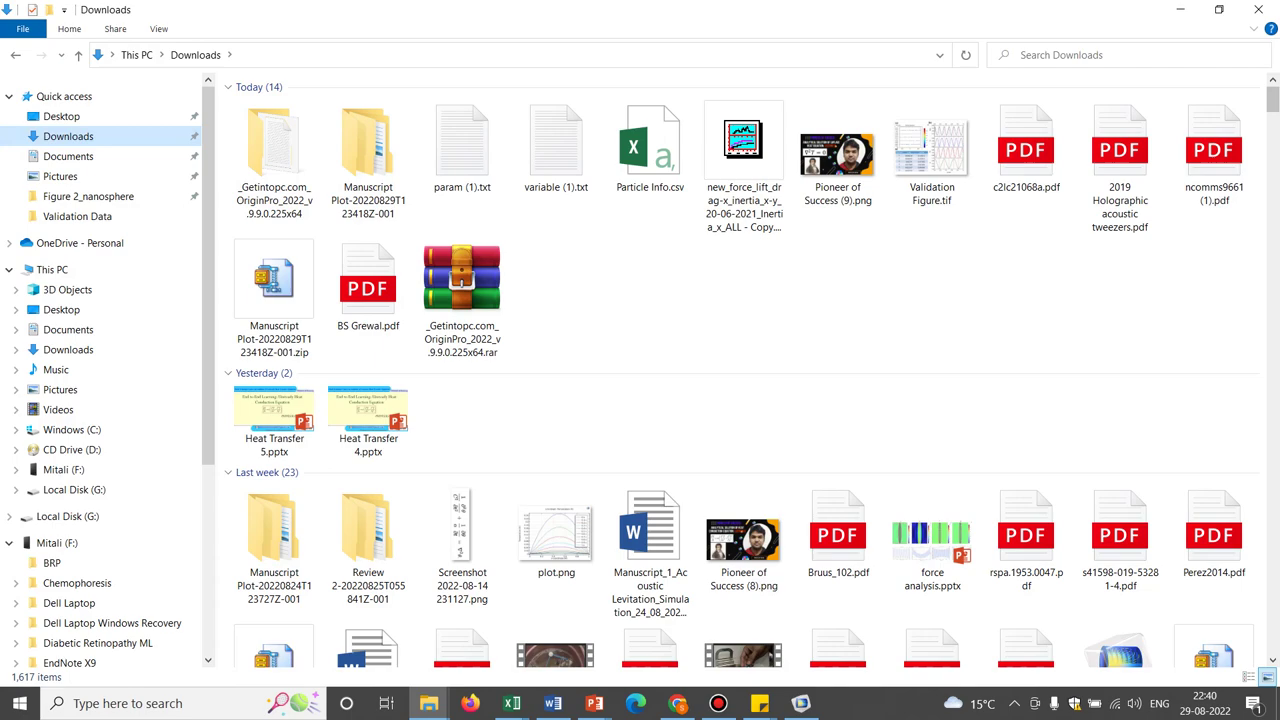
double_click(650, 150)
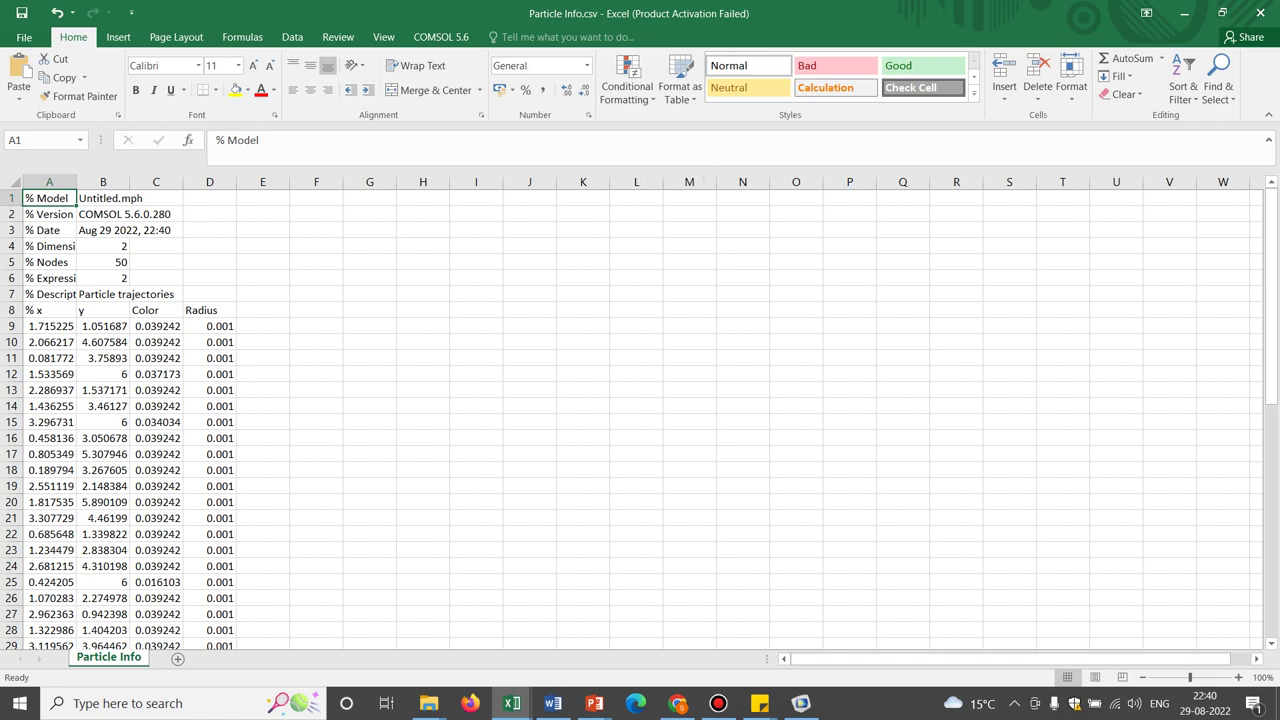
Step: Copy the x and y values in cells A9:B58
left_click_drag(49, 326, 103, 326)
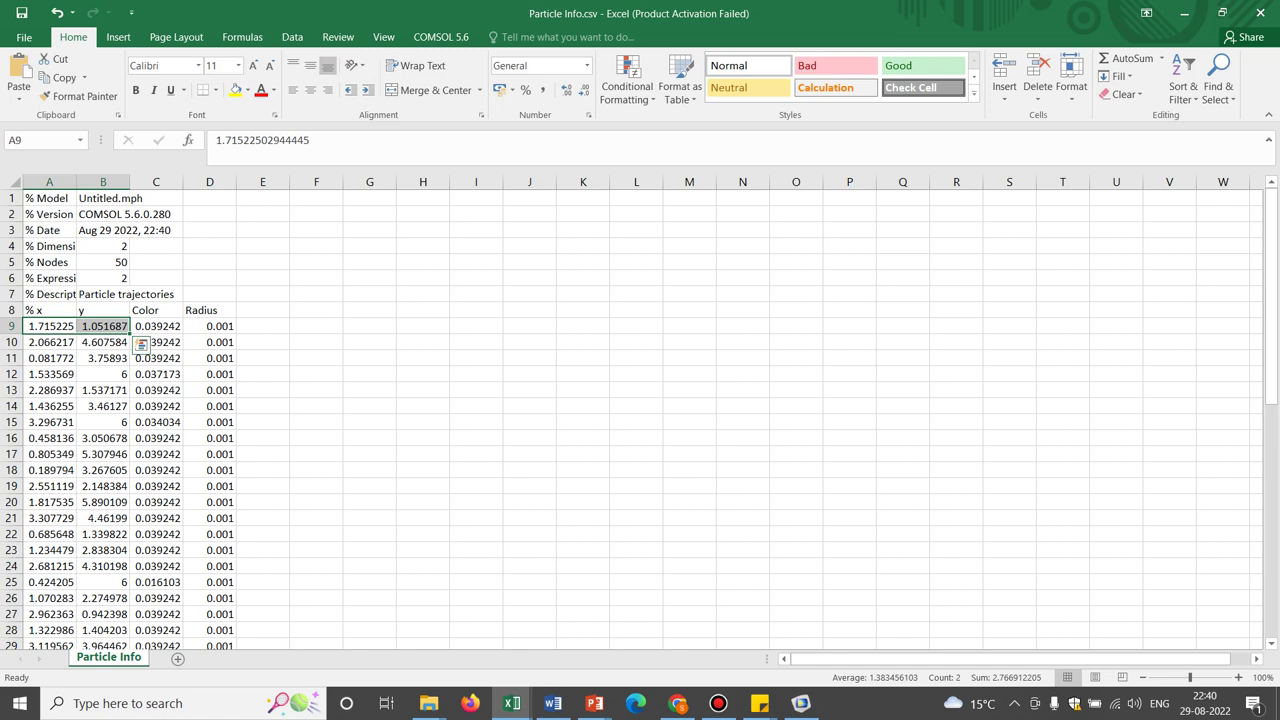
left_click_drag(103, 326, 120, 614)
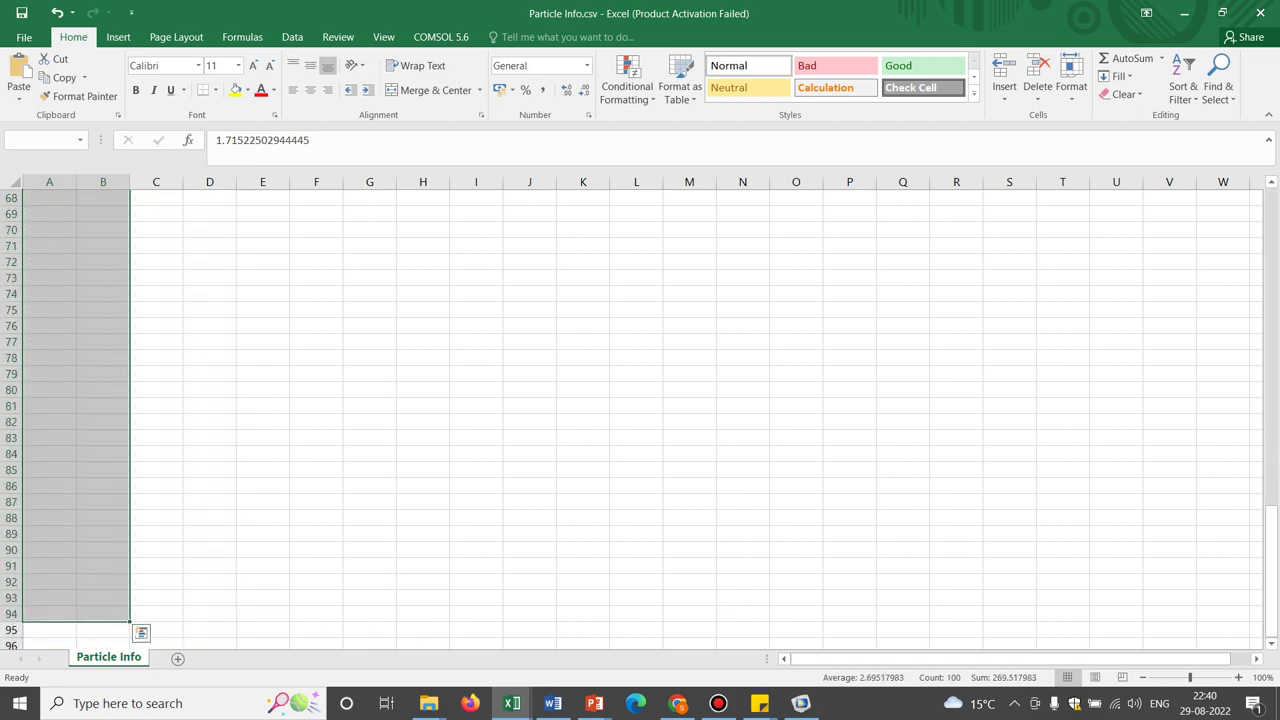
key("shift+Up")
key("shift+Up")
key("shift+Up")
key("shift+Up")
key("shift+Up")
key("shift+Up")
key("shift+Up")
key("shift+Up")
key("shift+Up")
key("shift+Up")
key("shift+Up")
key("shift+Up")
key("shift+Up")
key("shift+Up")
key("shift+Up")
key("shift+Up")
key("shift+Up")
key("shift+Up")
key("shift+Up")
key("shift+Up")
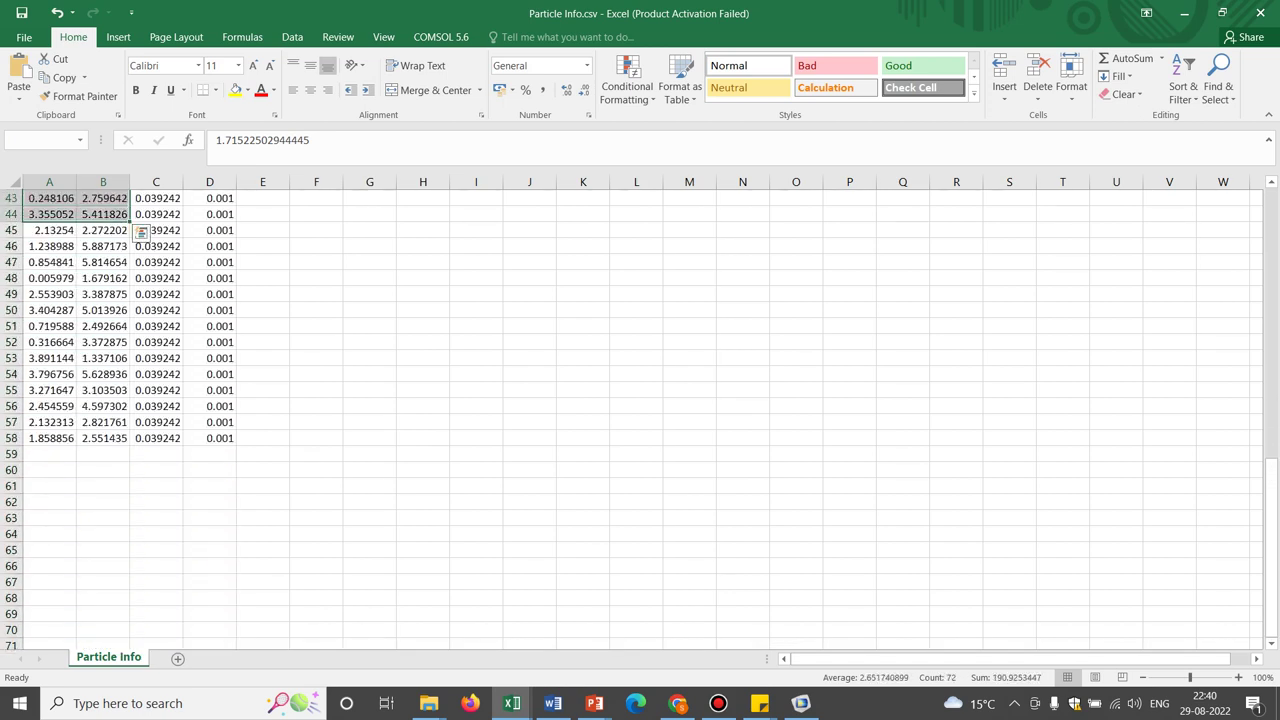
key("shift+Down")
key("shift+Down")
key("shift+Down")
key("shift+Down")
key("shift+Down")
key("shift+Down")
key("shift+Down")
key("shift+Down")
key("shift+Down")
key("shift+Down")
key("shift+Down")
key("shift+Down")
key("shift+Down")
key("shift+Down")
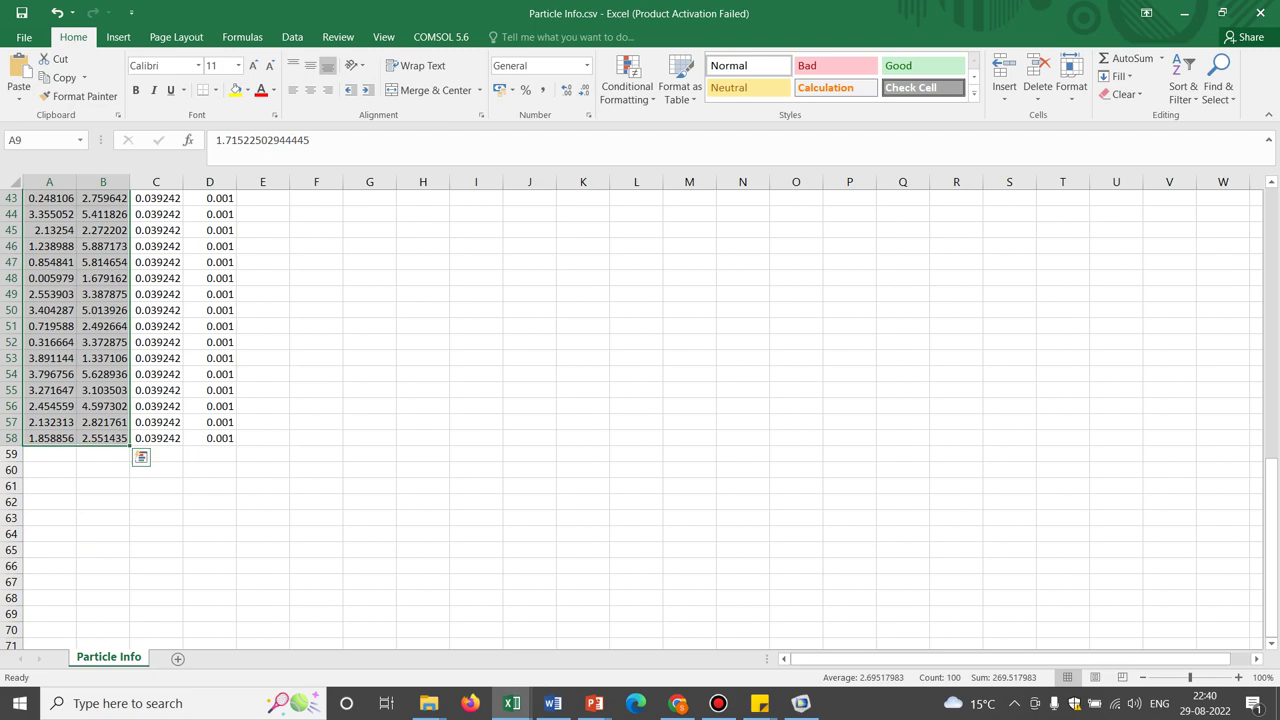
right_click(91, 268)
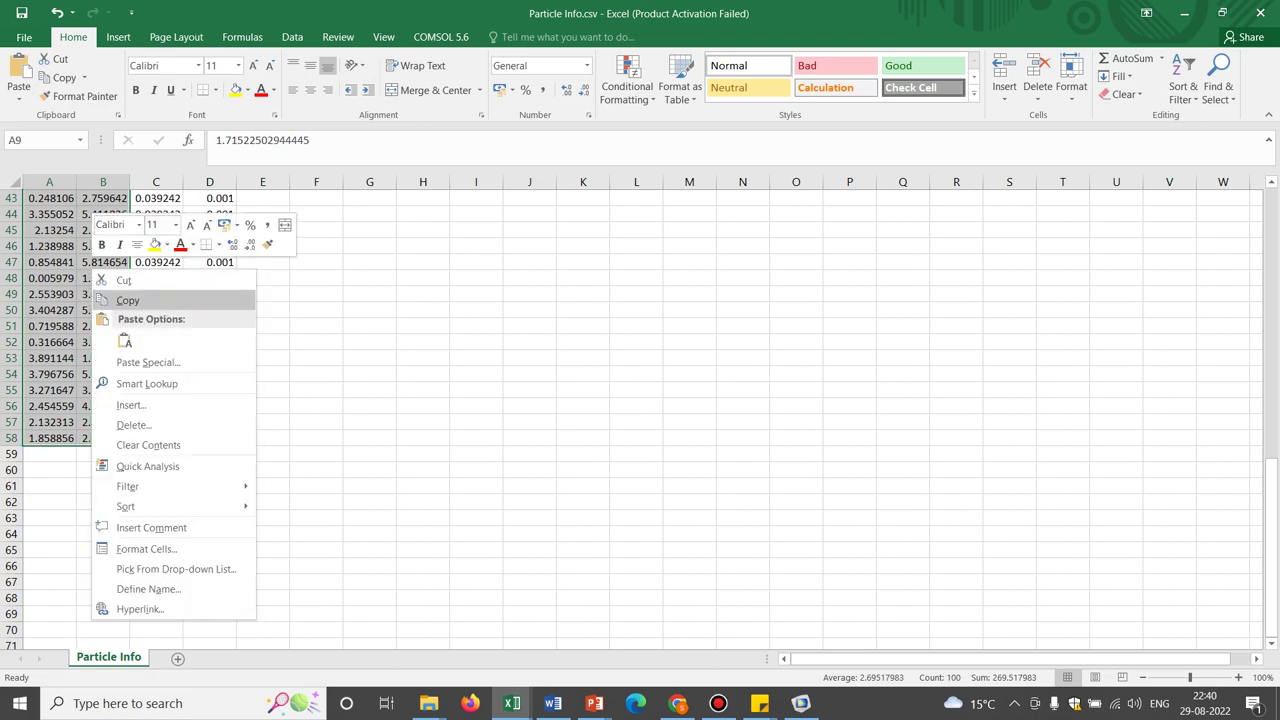
left_click(128, 300)
Step: Add a new Sheet1 and paste the copied values at A1
scroll(150, 400, "up", 14)
left_click(178, 658)
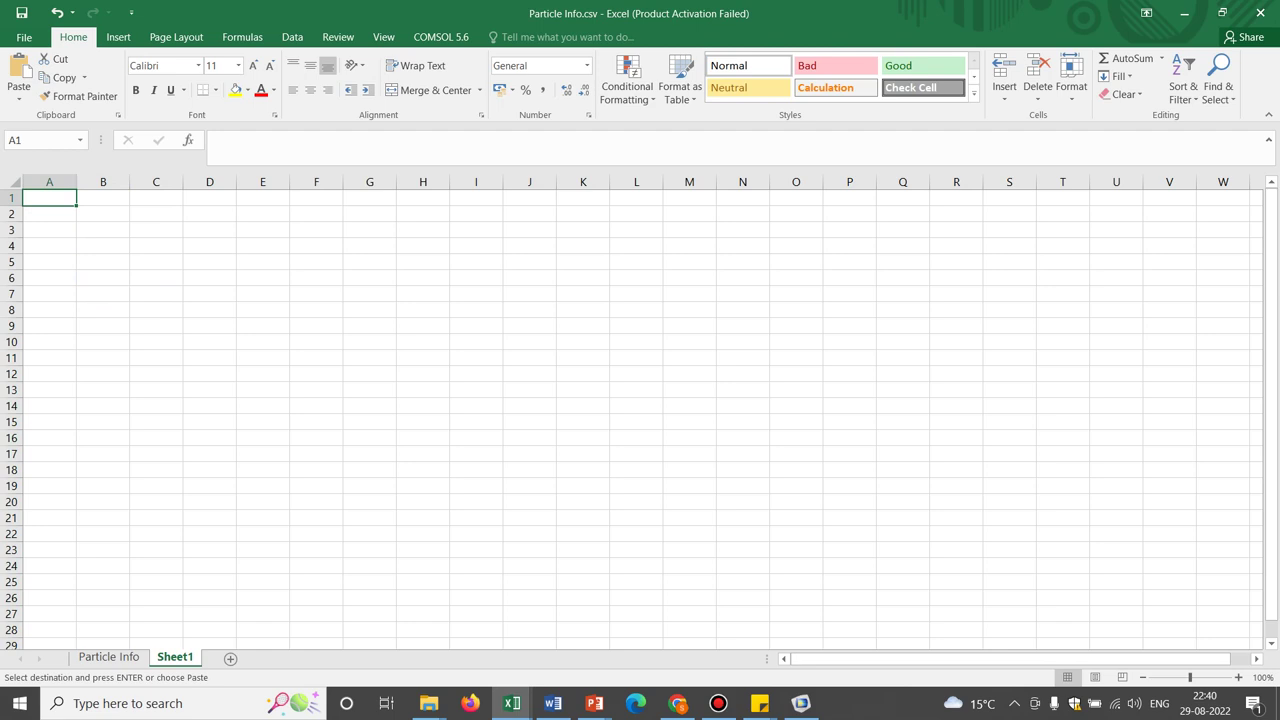
right_click(70, 199)
left_click(127, 273)
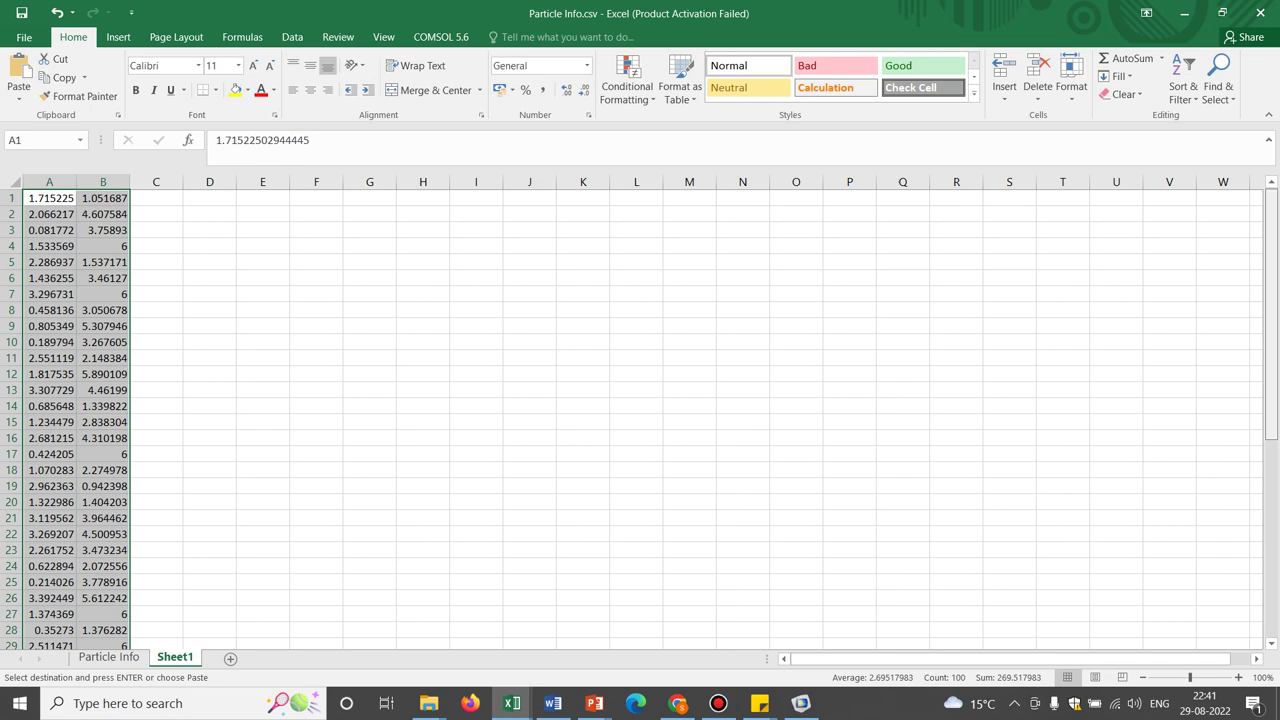
scroll(640, 420, "down", 7)
scroll(640, 420, "down", 1)
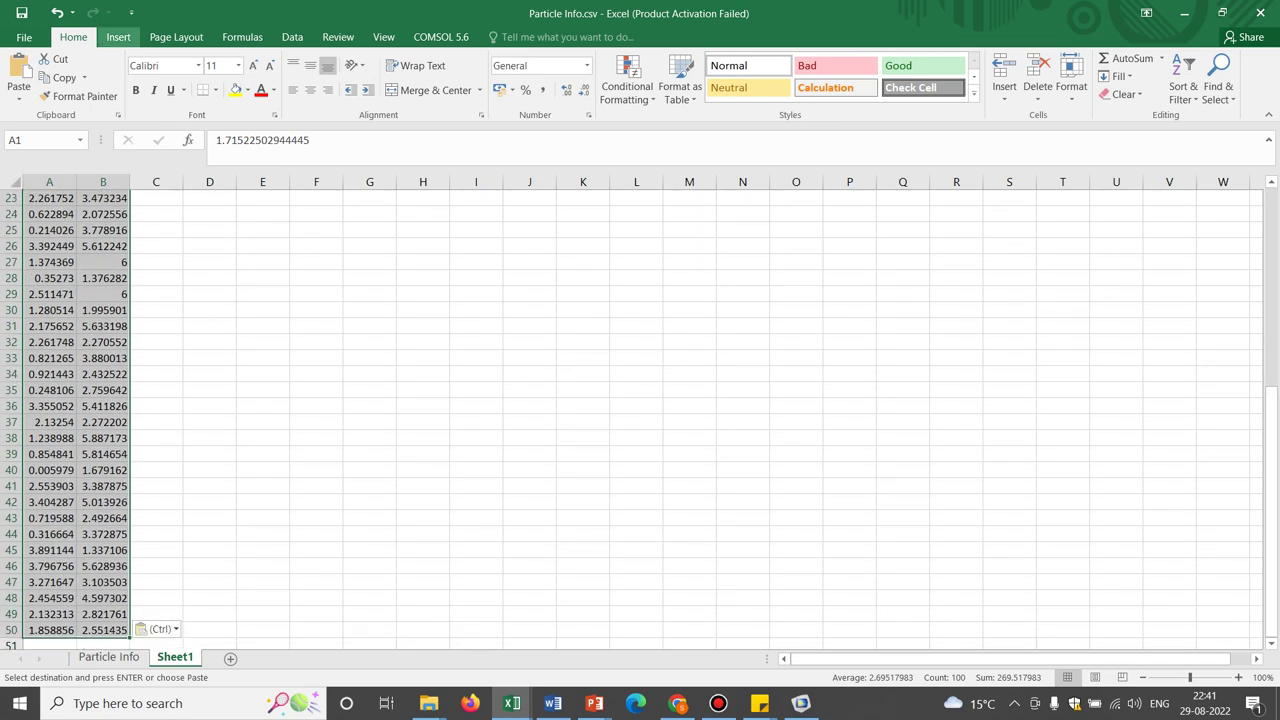
Step: Insert a scatter chart of the 50 x–y points, then return to COMSOL
left_click(118, 37)
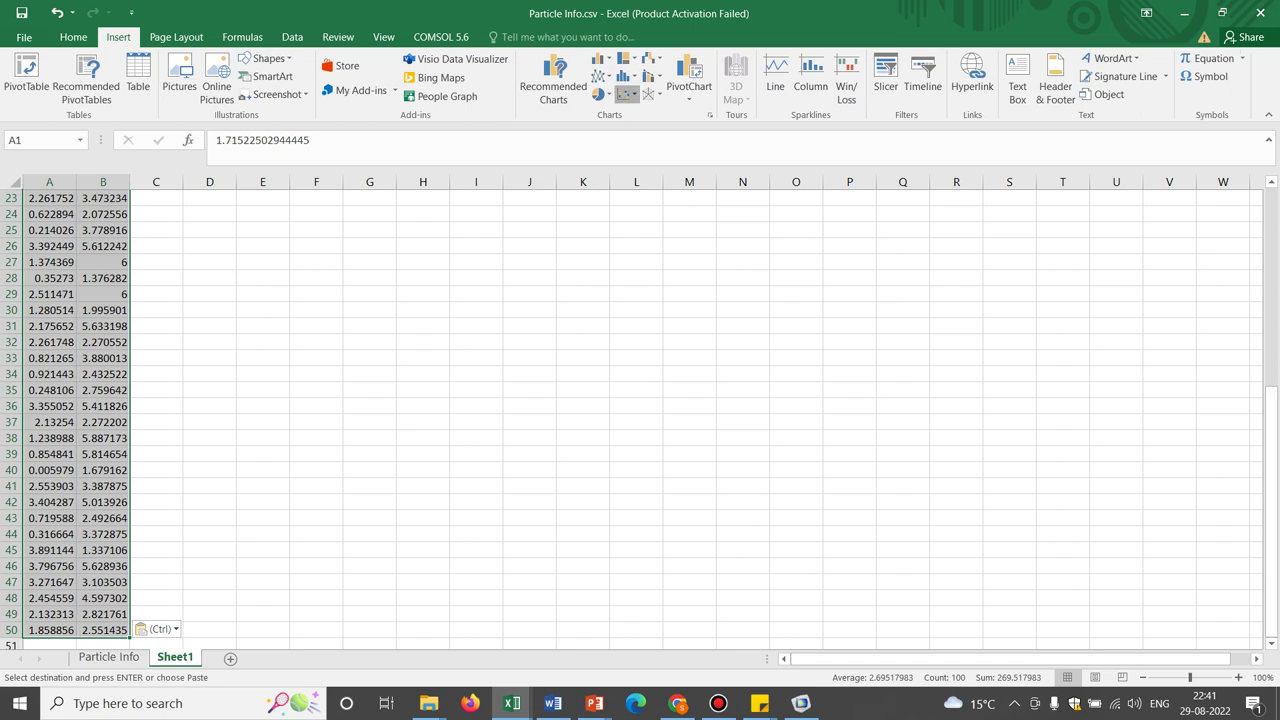
left_click(627, 93)
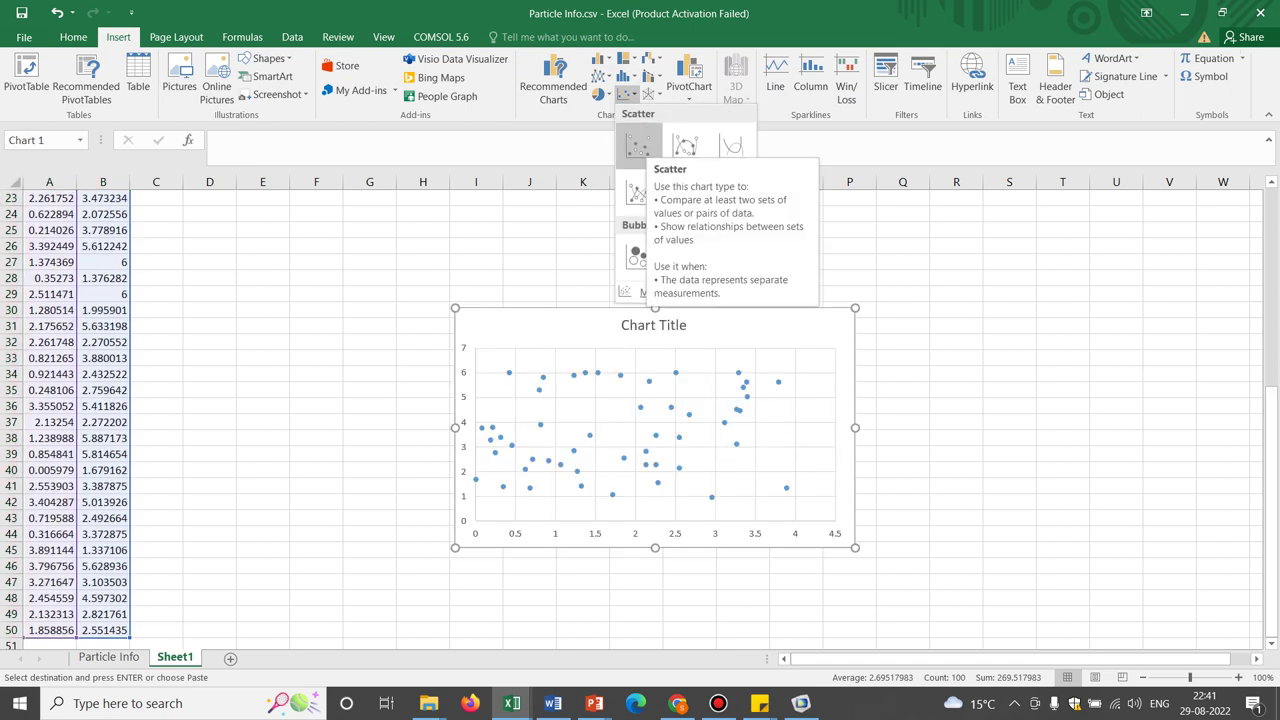
left_click(638, 146)
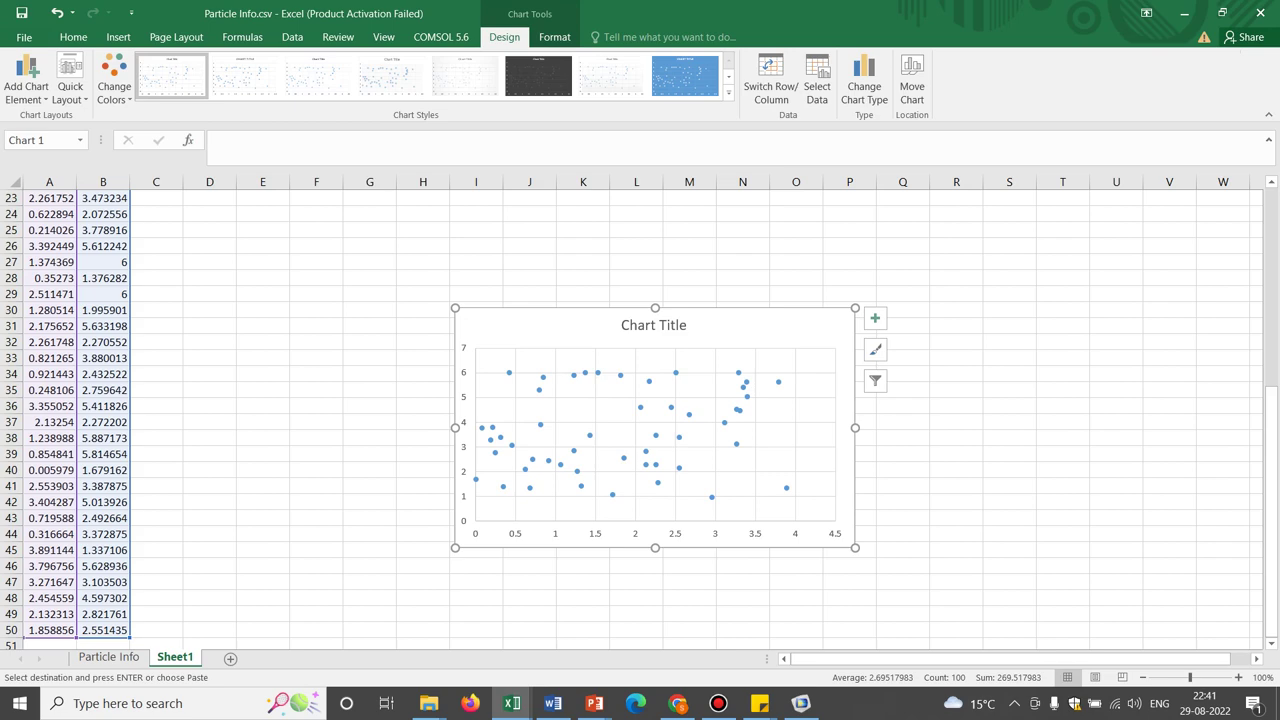
mouse_move(800, 703)
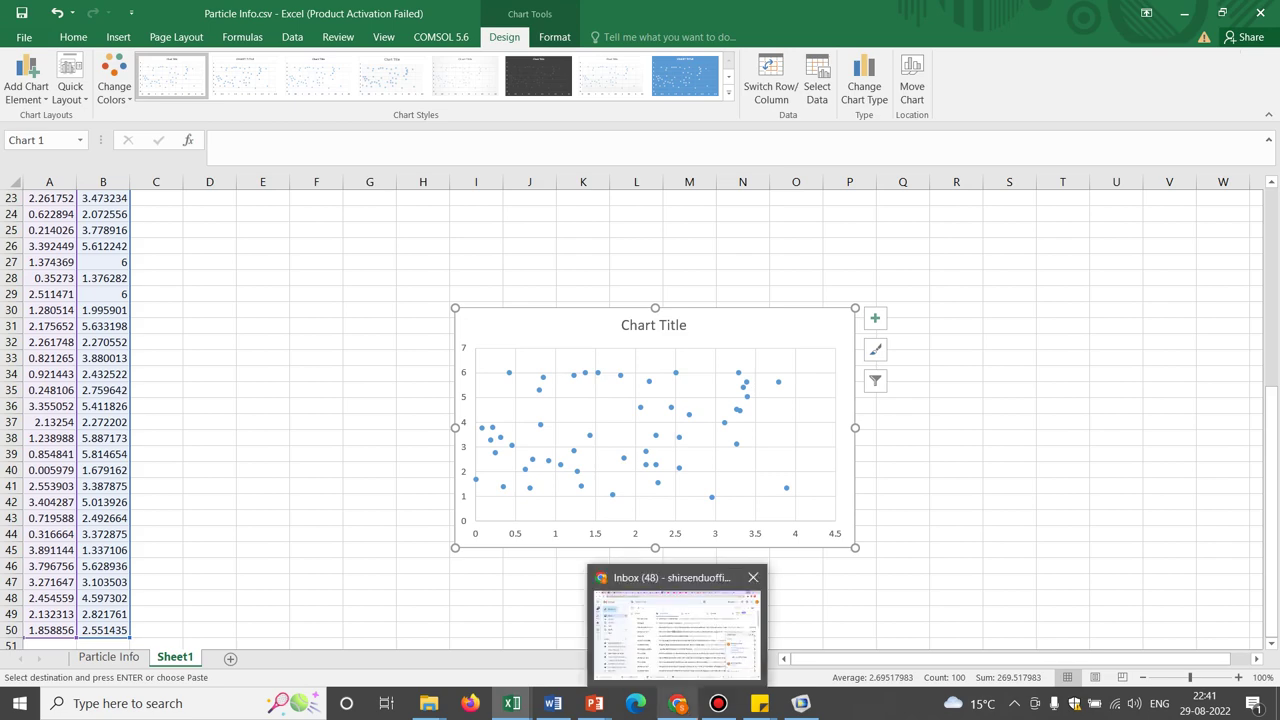
left_click(794, 605)
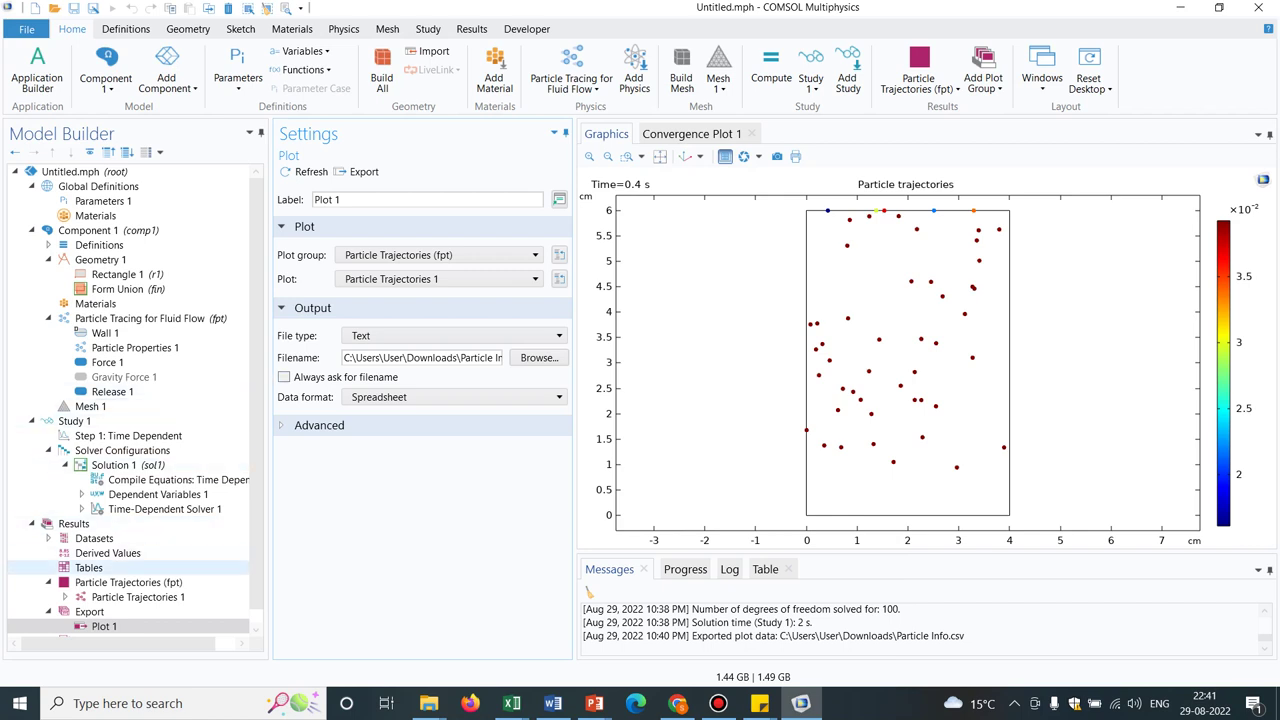
Step: Set the Particle Trajectories (fpt) plot time to 0.7 s and refresh the plot
scroll(128, 570, "down", 1)
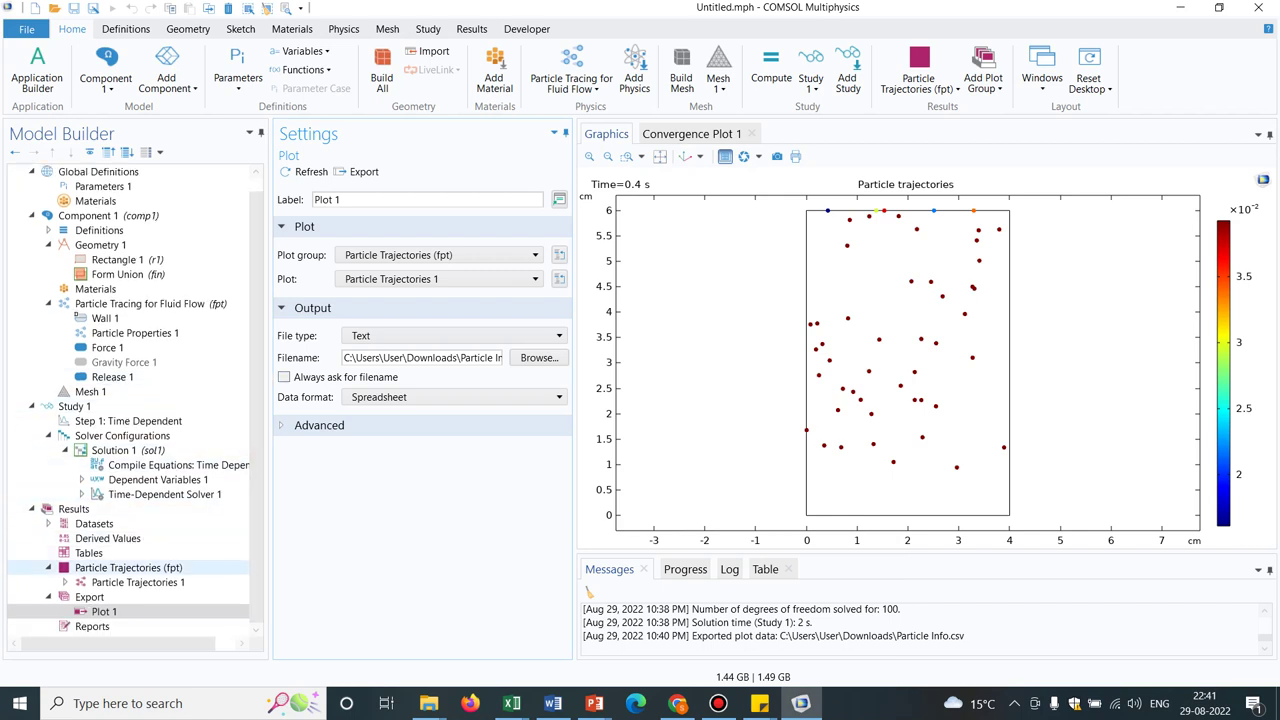
left_click(128, 567)
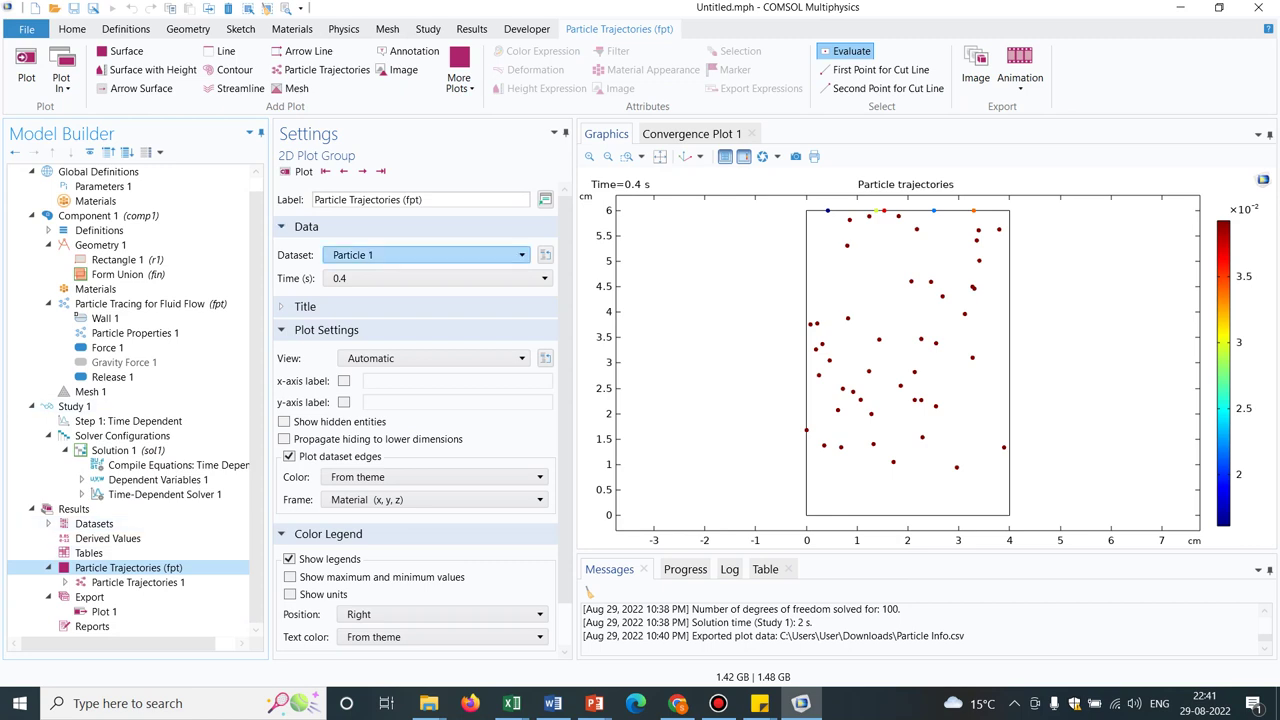
left_click(438, 278)
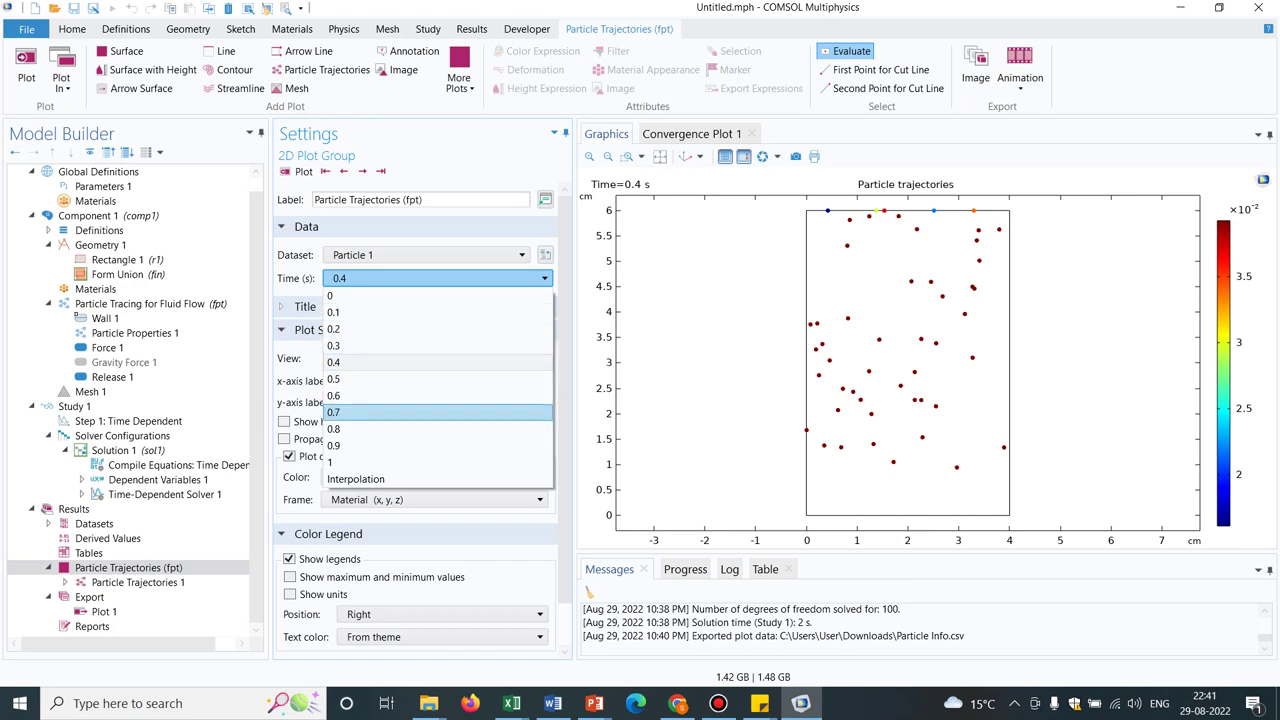
key("Return")
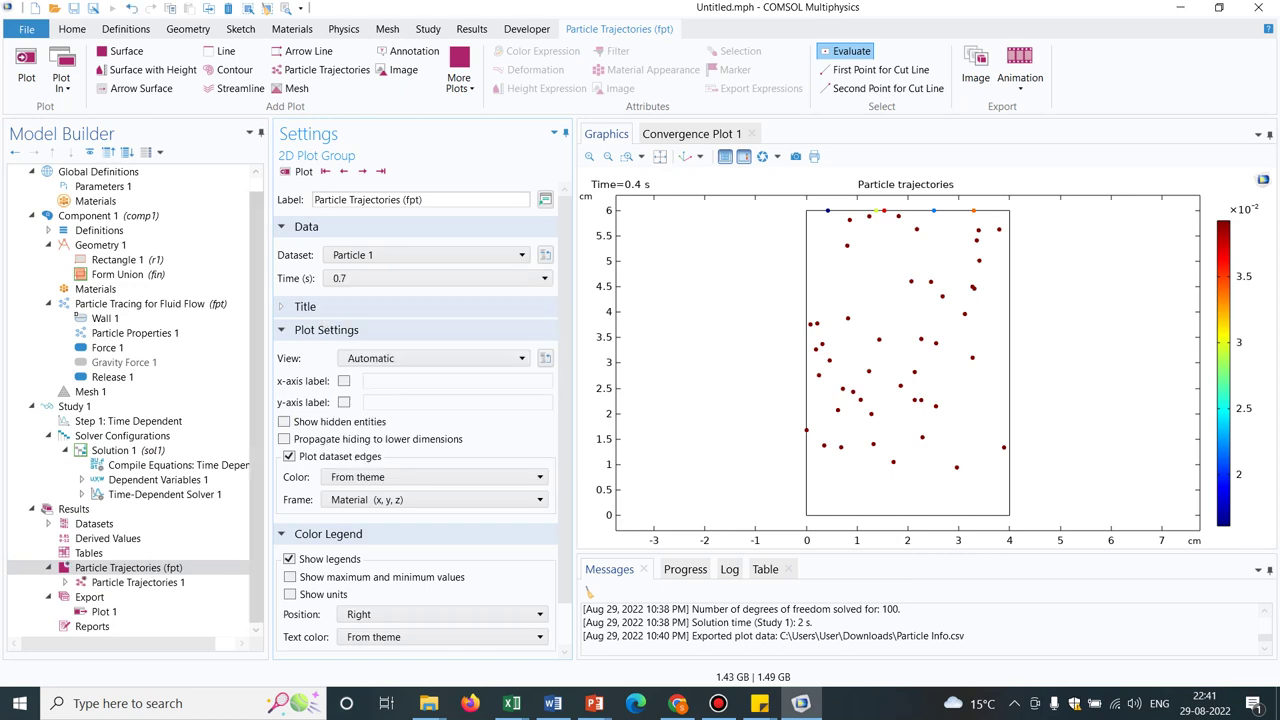
left_click(138, 582)
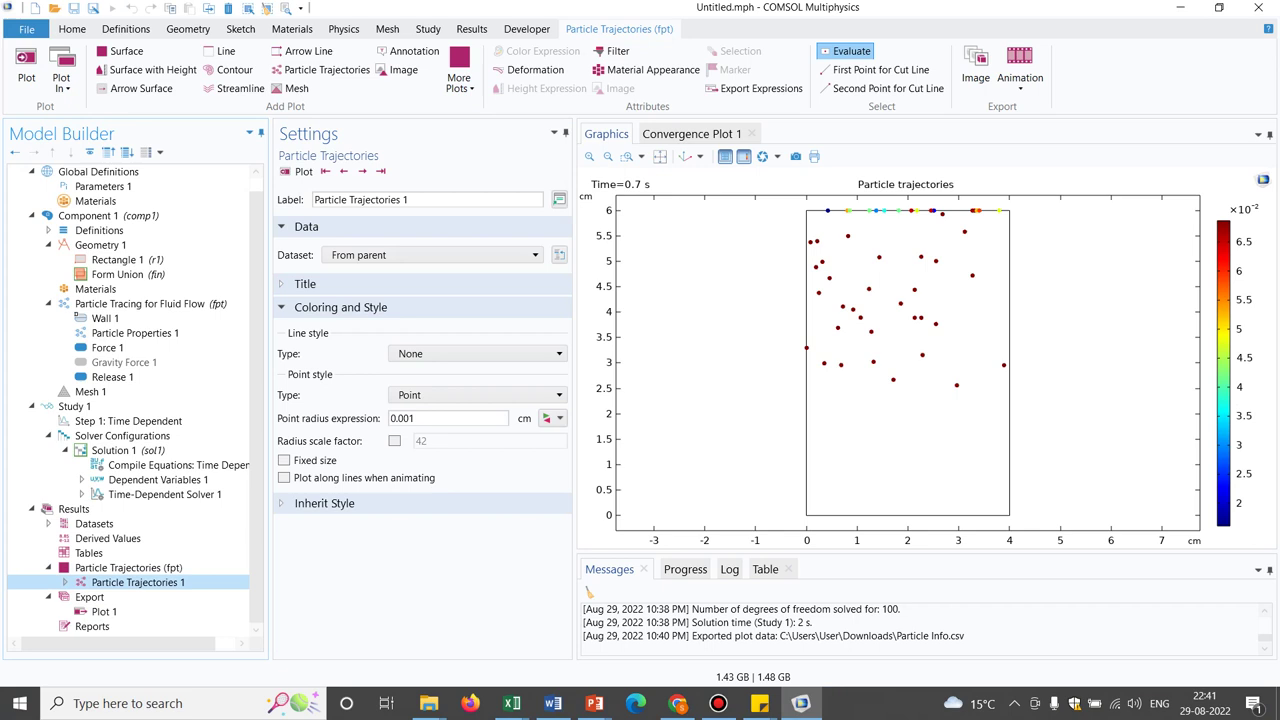